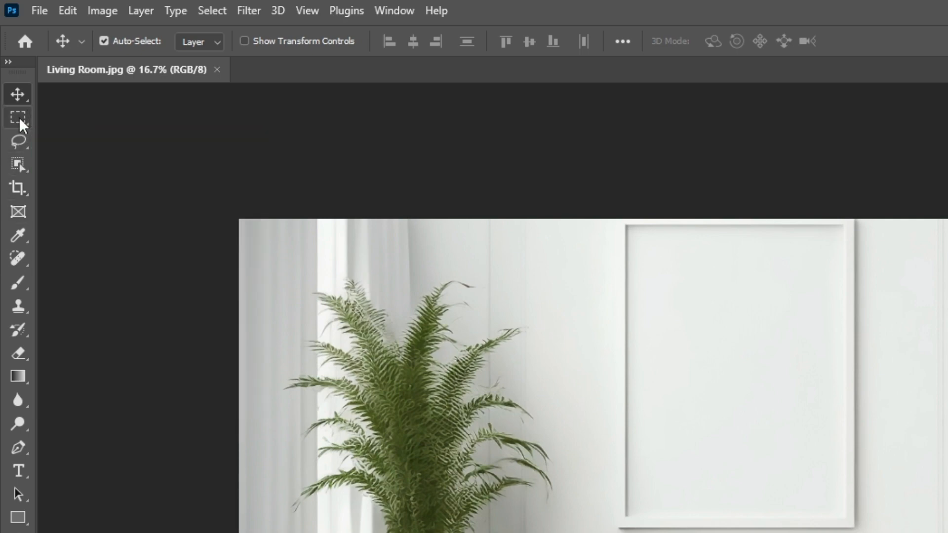
click(19, 119)
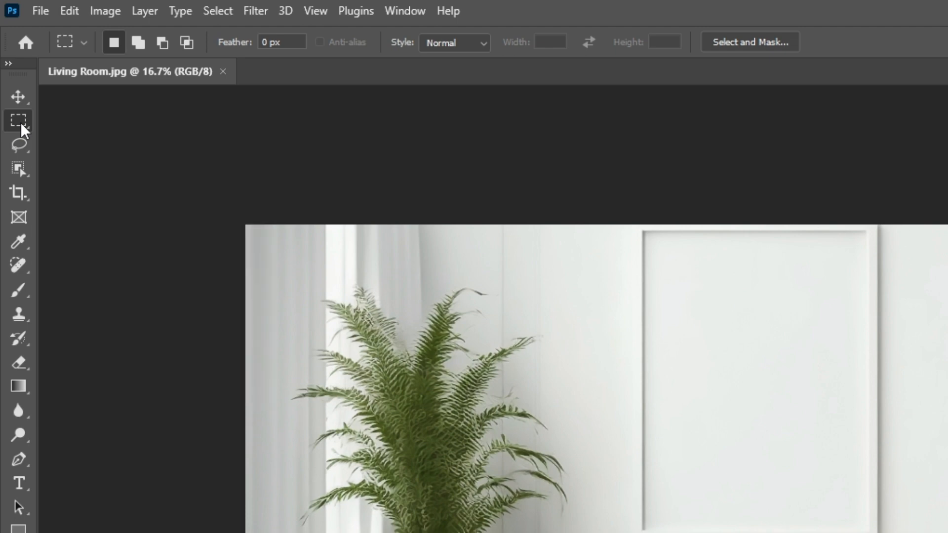
right_click(20, 123)
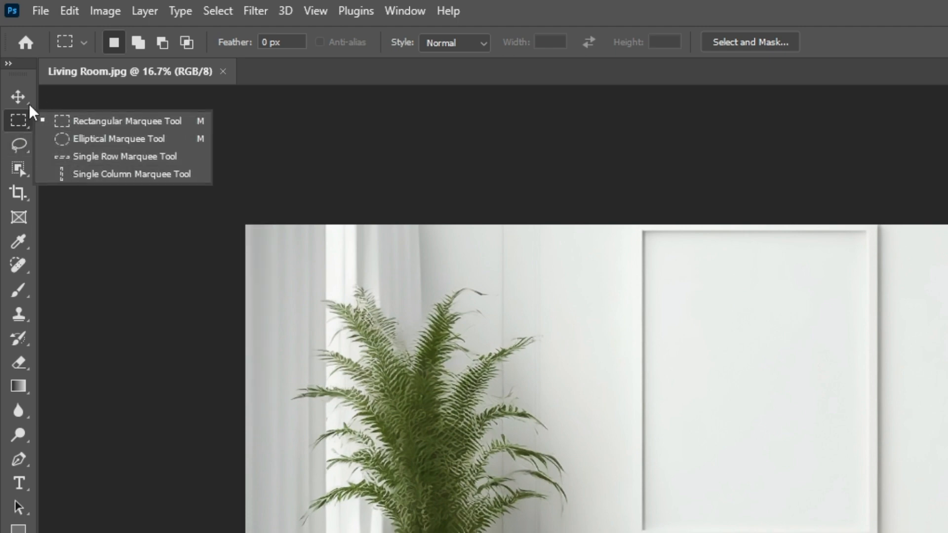
click(22, 148)
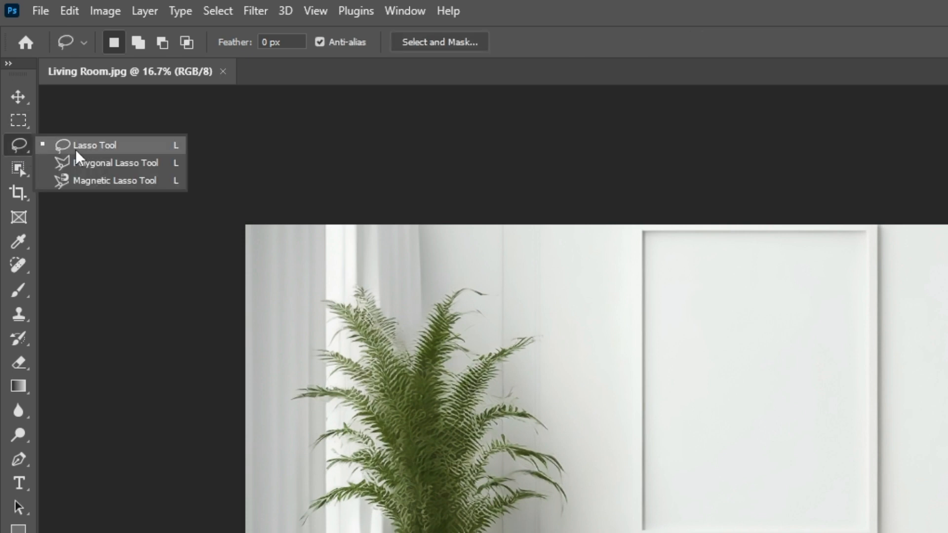
click(20, 96)
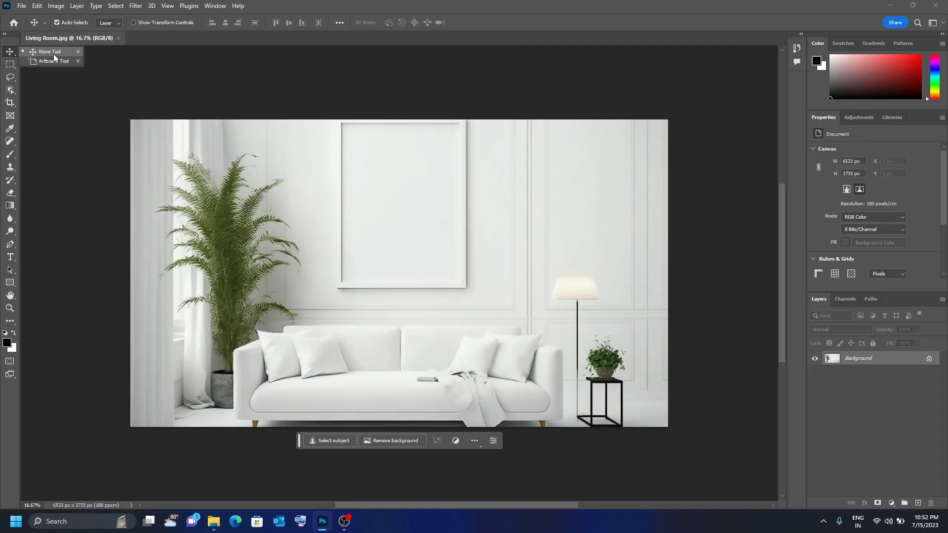
click(100, 101)
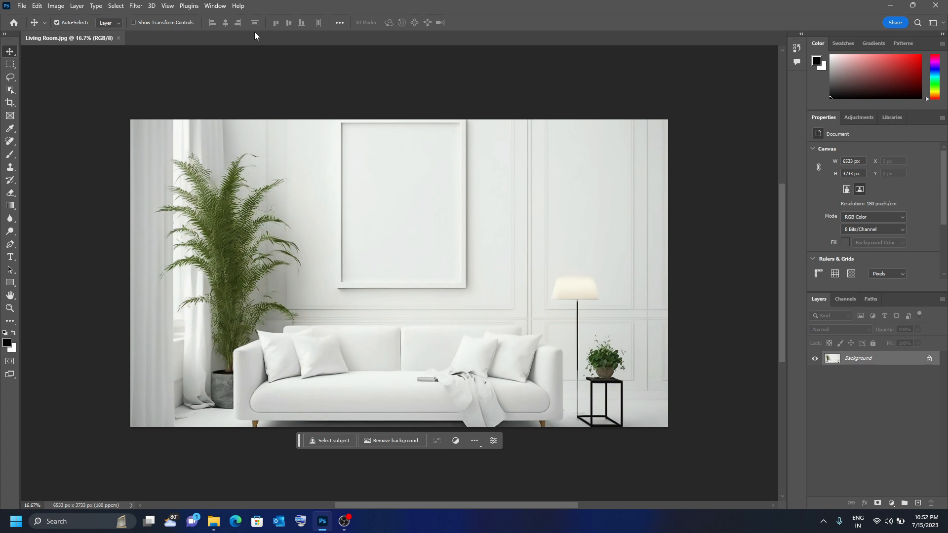
Open the image file My Pic from the Move Tool folder as a second document.
click(22, 6)
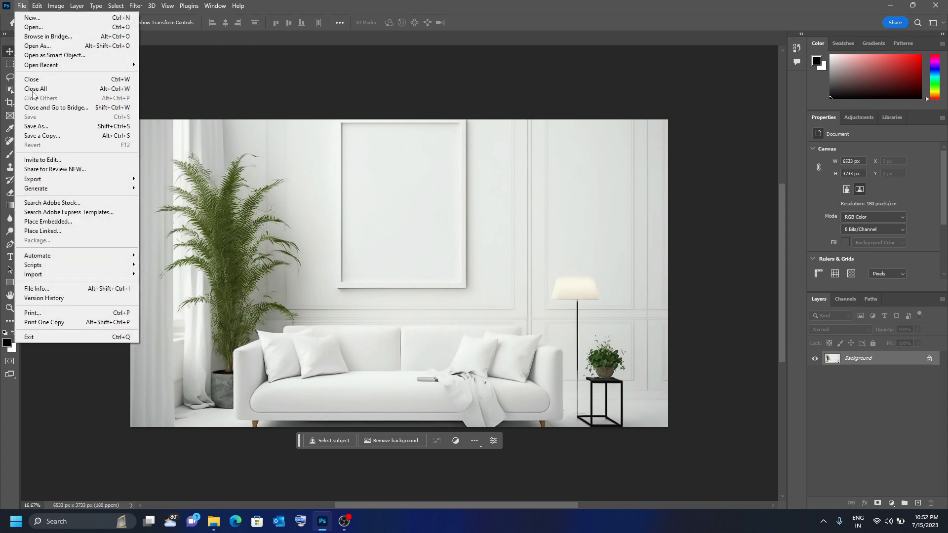
click(39, 28)
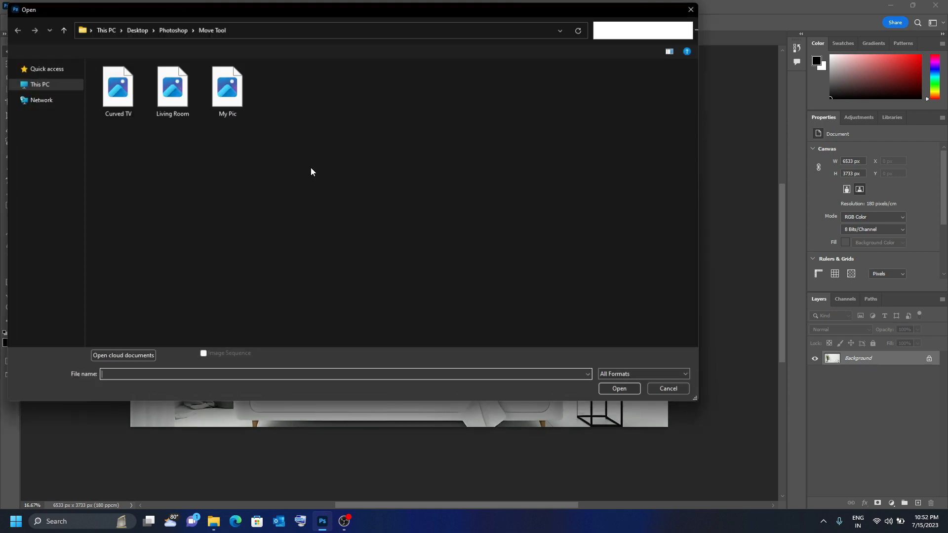
click(225, 90)
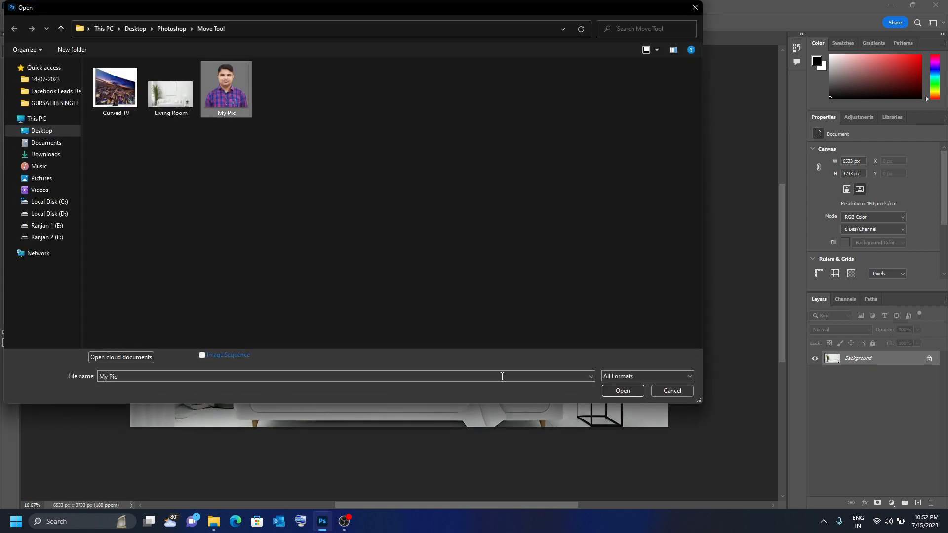
click(629, 395)
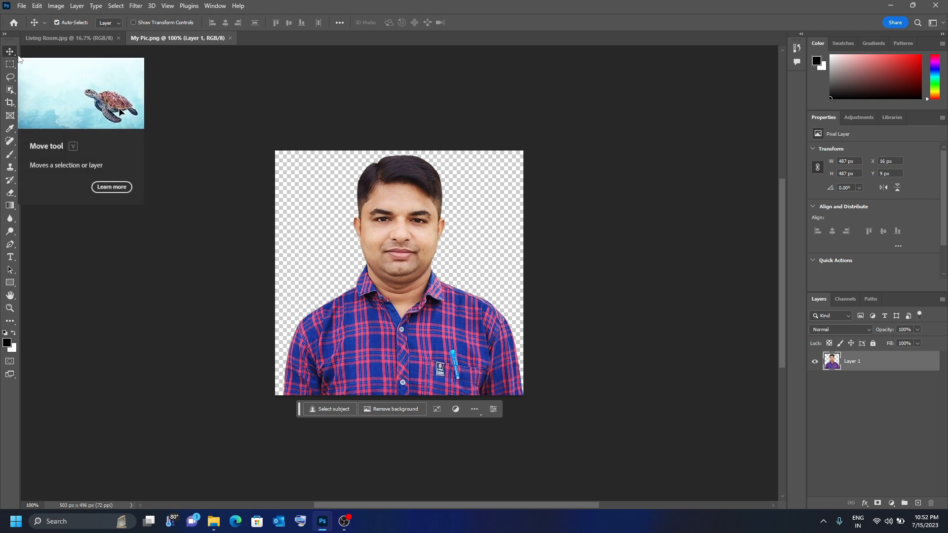
Copy the portrait from My Pic.png into the Living Room document with the Move tool, placing it inside the lower part of the wall frame.
click(46, 38)
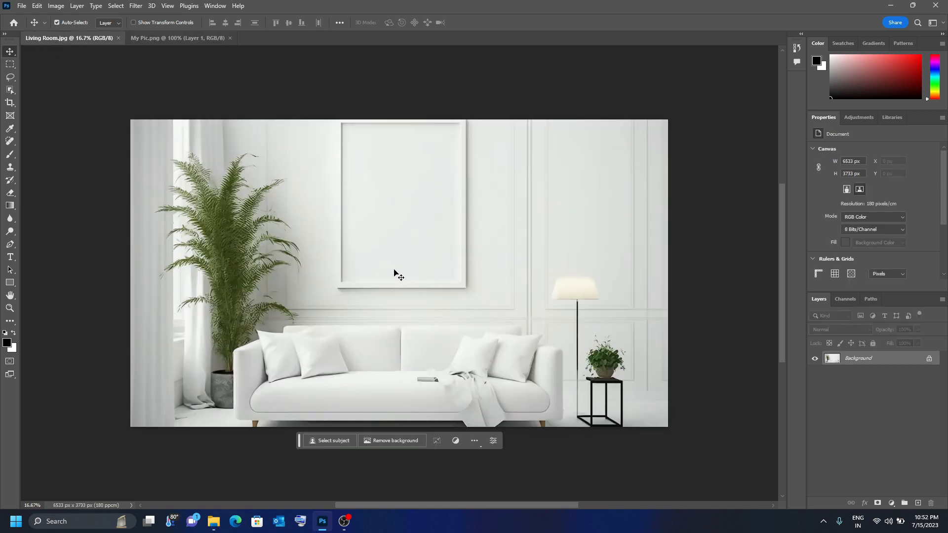
click(164, 39)
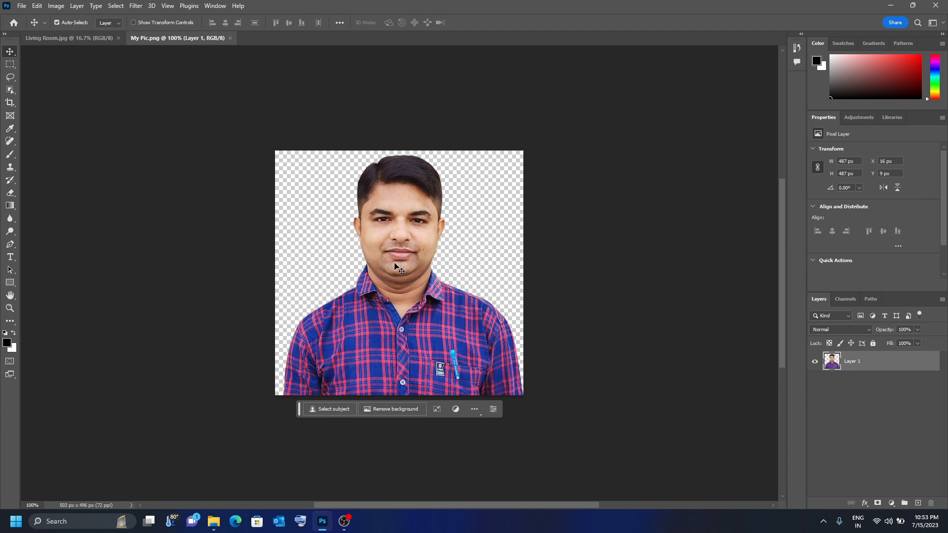
drag(395, 267, 72, 82)
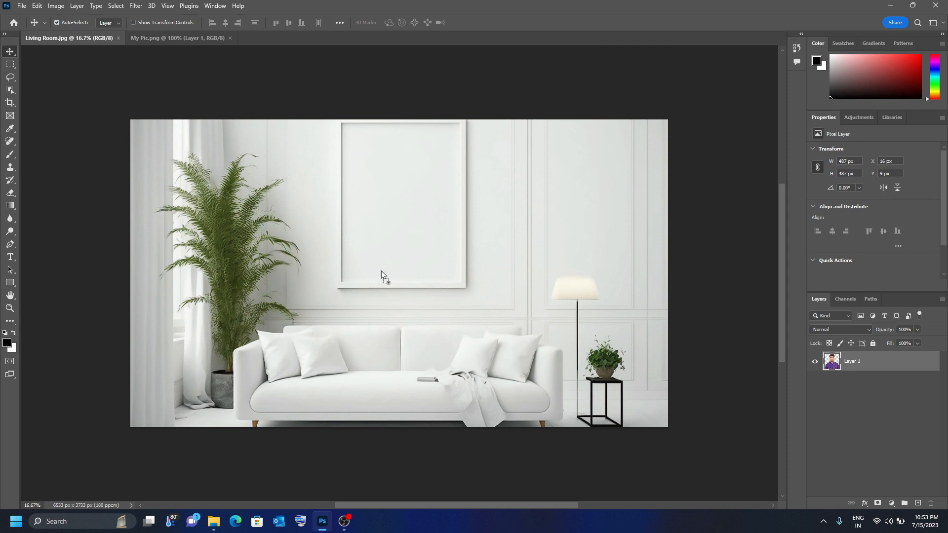
drag(381, 271, 407, 253)
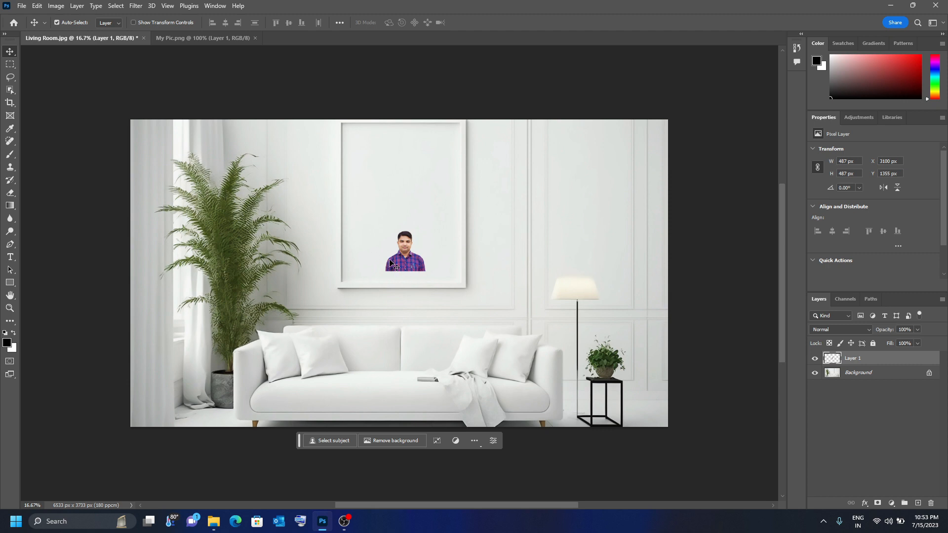
click(222, 39)
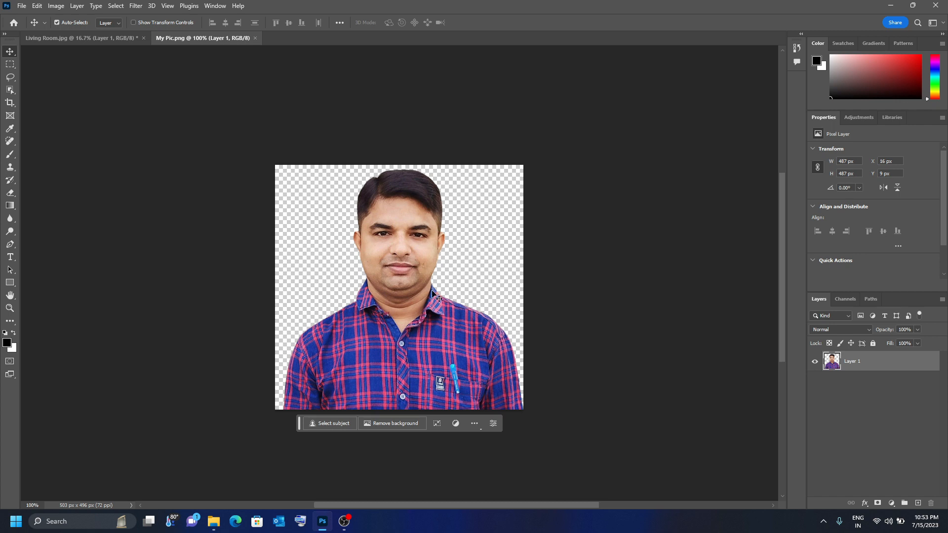
drag(286, 179, 104, 219)
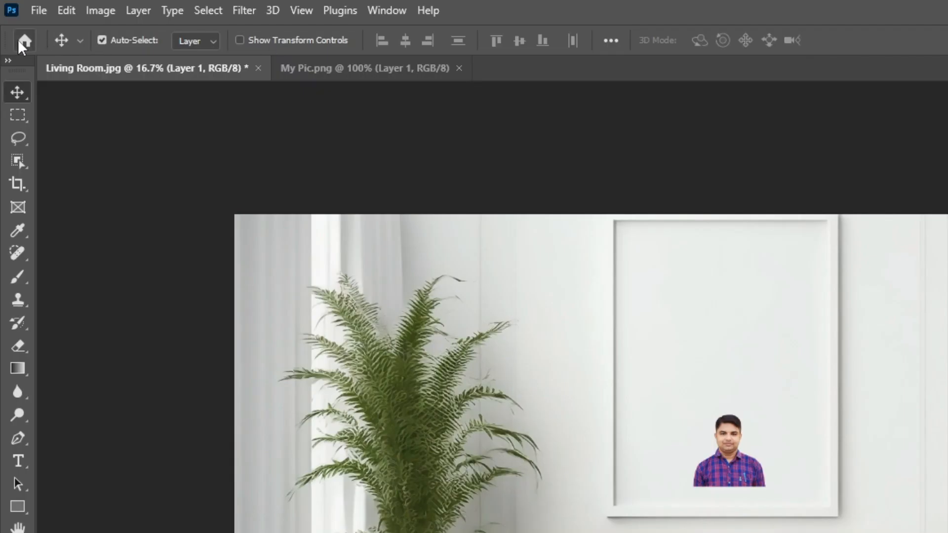
Show the transform controls and scale the portrait up proportionally to about 440%.
click(239, 40)
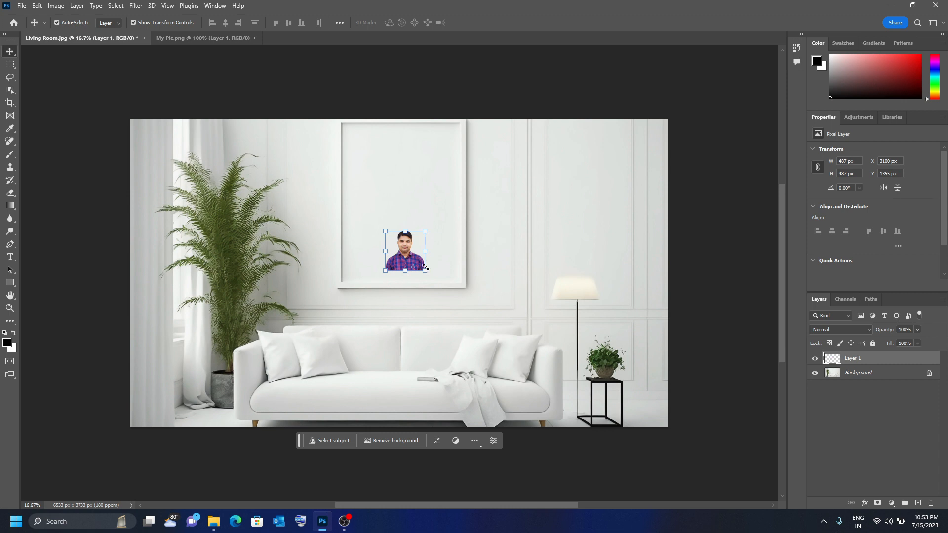
drag(425, 270, 551, 327)
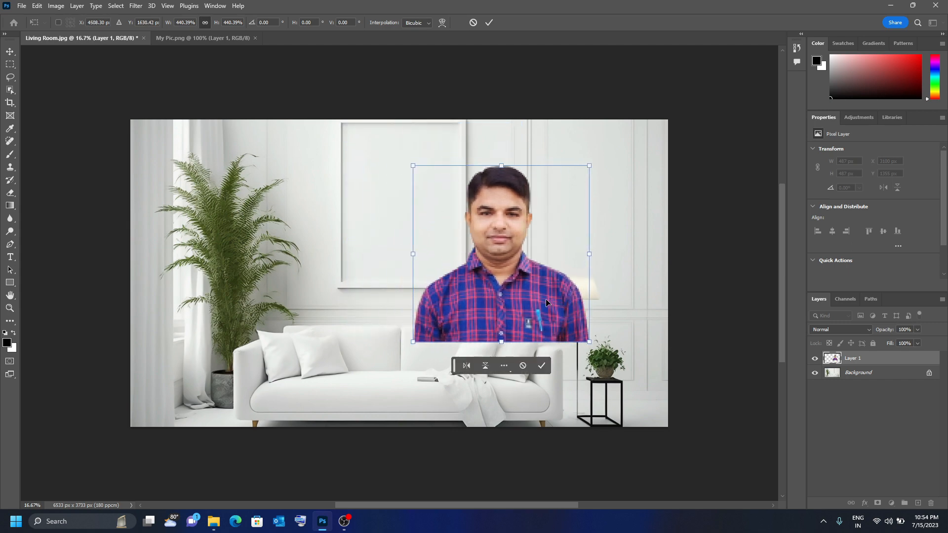
key(Return)
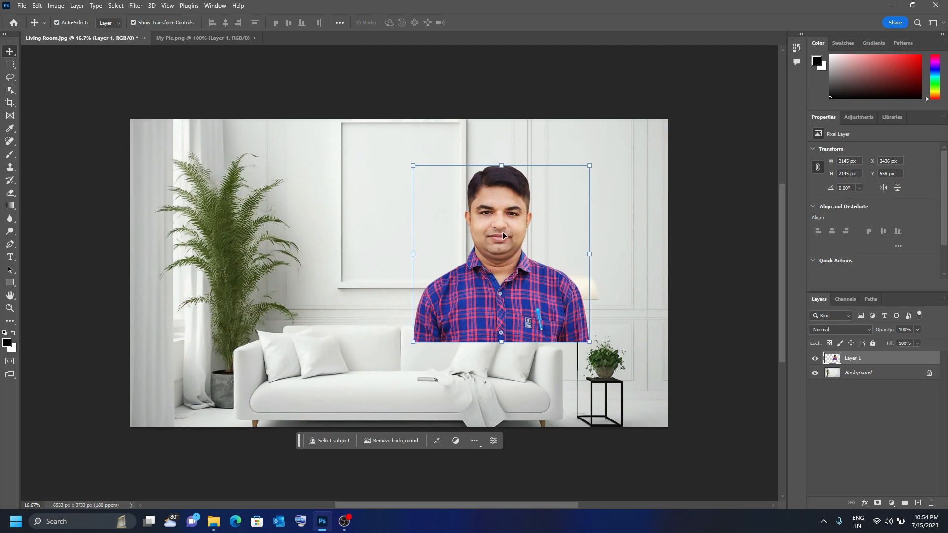
Move the enlarged portrait around the room and leave it overlapping the frame's edge and the floor lamp, at about X 3446 px, Y 528 px.
drag(501, 214, 253, 210)
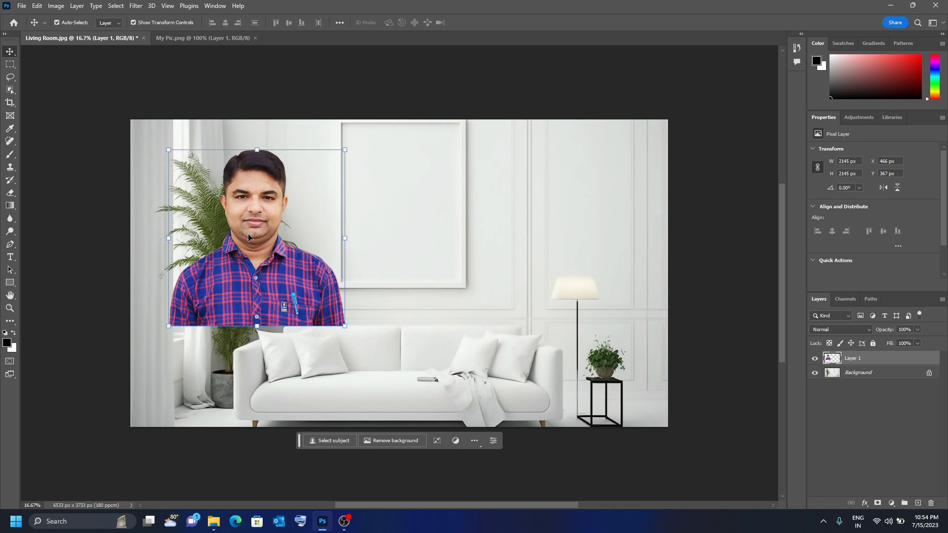
drag(241, 212, 396, 315)
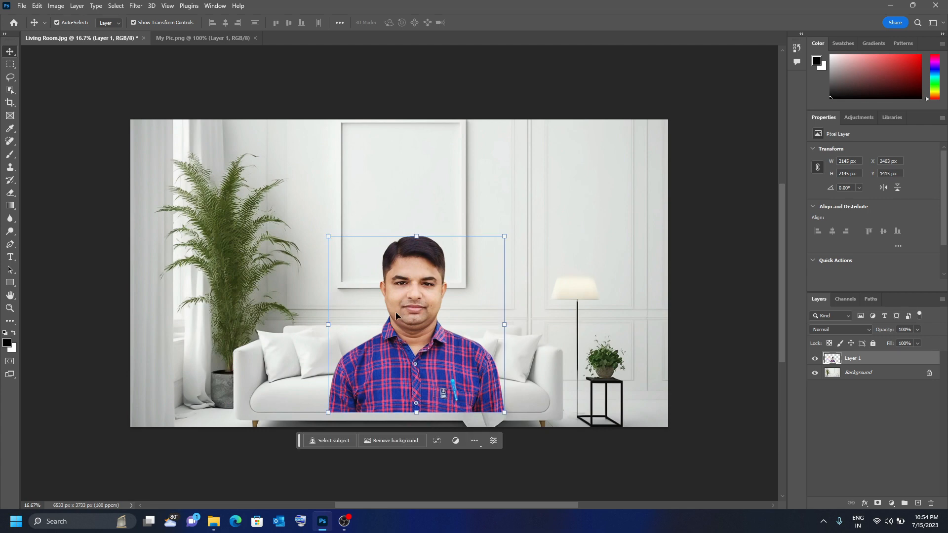
drag(398, 378, 556, 309)
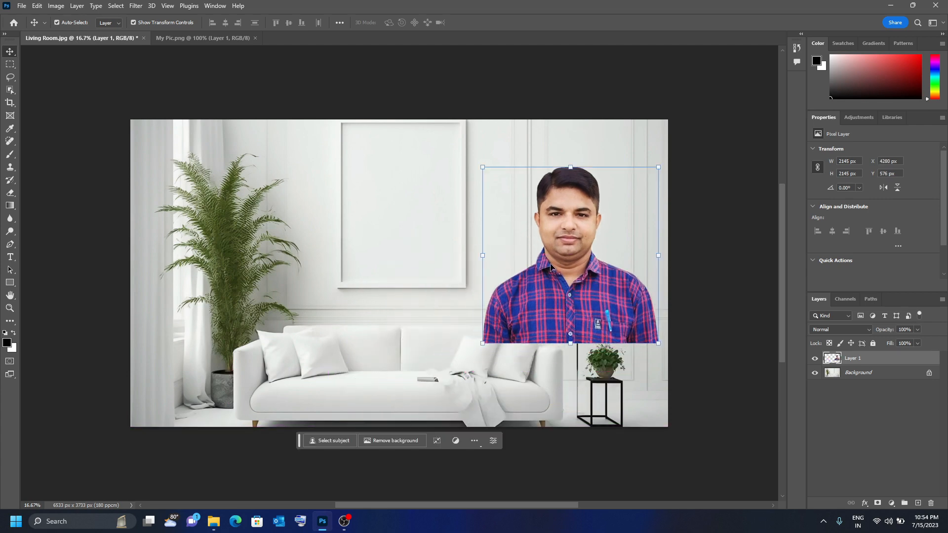
drag(563, 251, 488, 247)
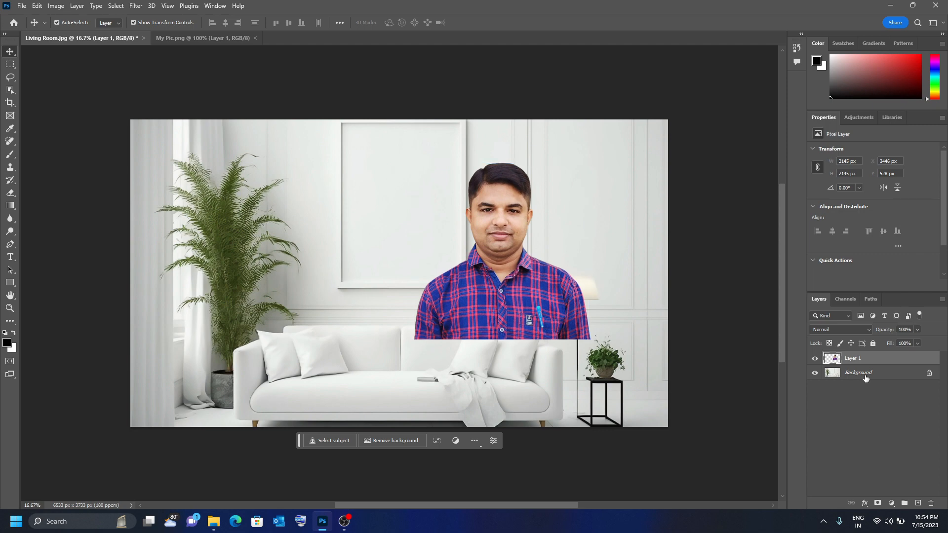
Try to move the locked Background layer on the canvas.
click(865, 373)
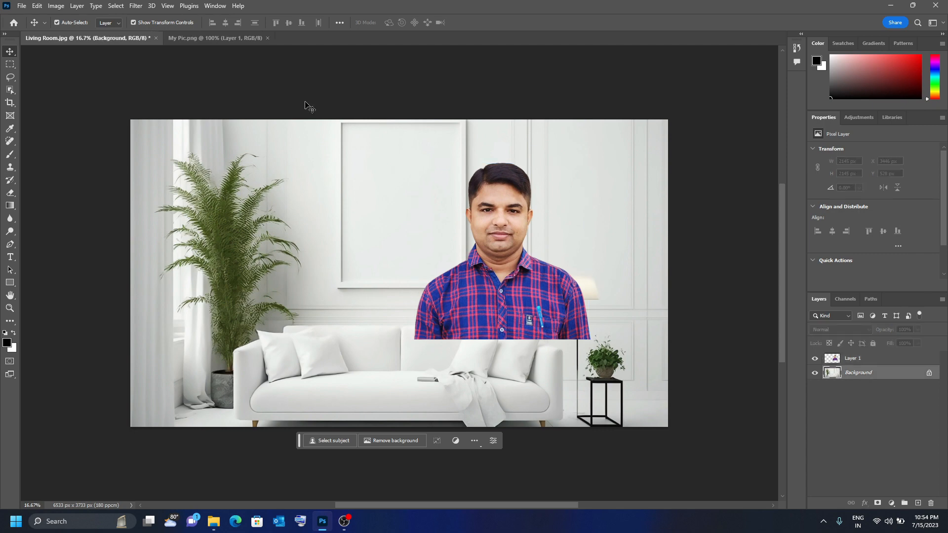
drag(297, 196, 308, 237)
drag(308, 162, 281, 241)
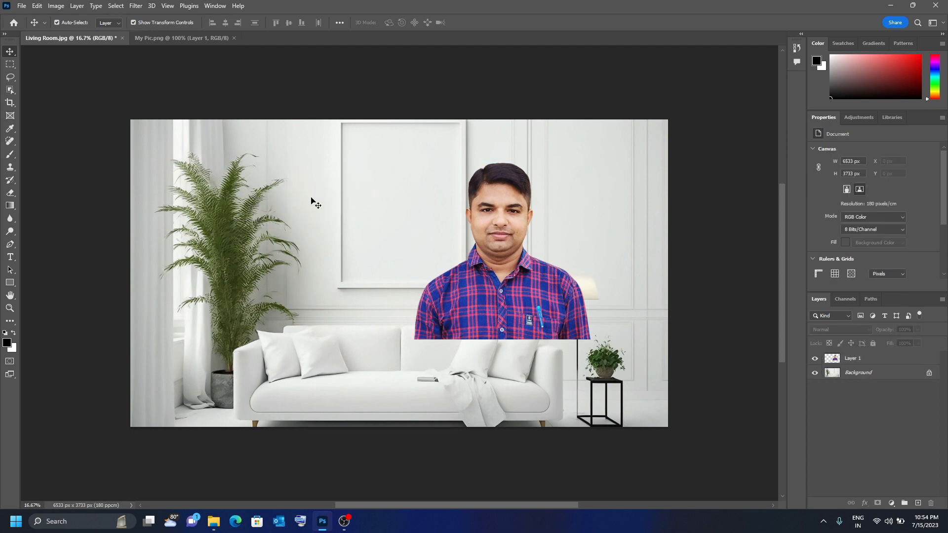
drag(305, 198, 326, 229)
Unlock the Background layer, move the room image down about 55 px, and undo both changes.
click(929, 374)
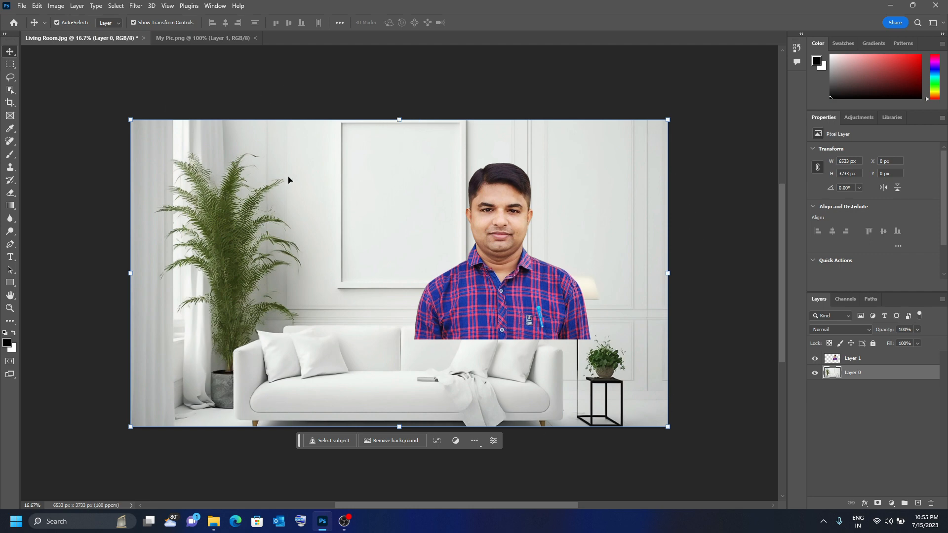
drag(321, 144, 296, 229)
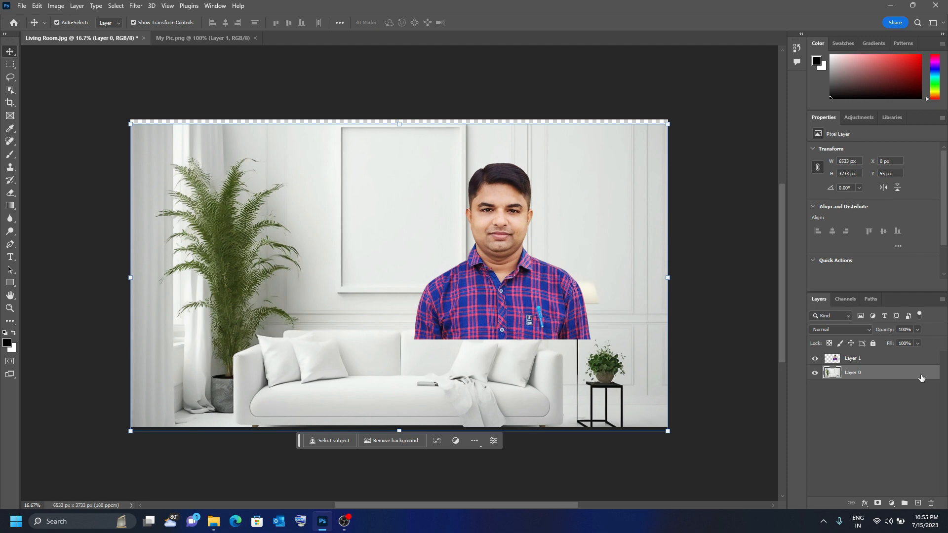
key(ctrl+z)
key(ctrl+z)
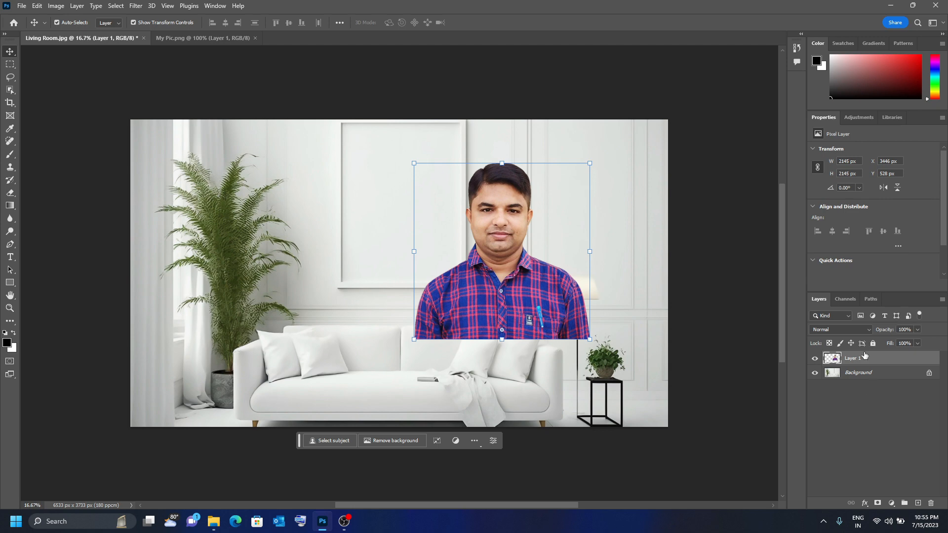
Unlock the Background layer and make the Move tool active again.
click(928, 374)
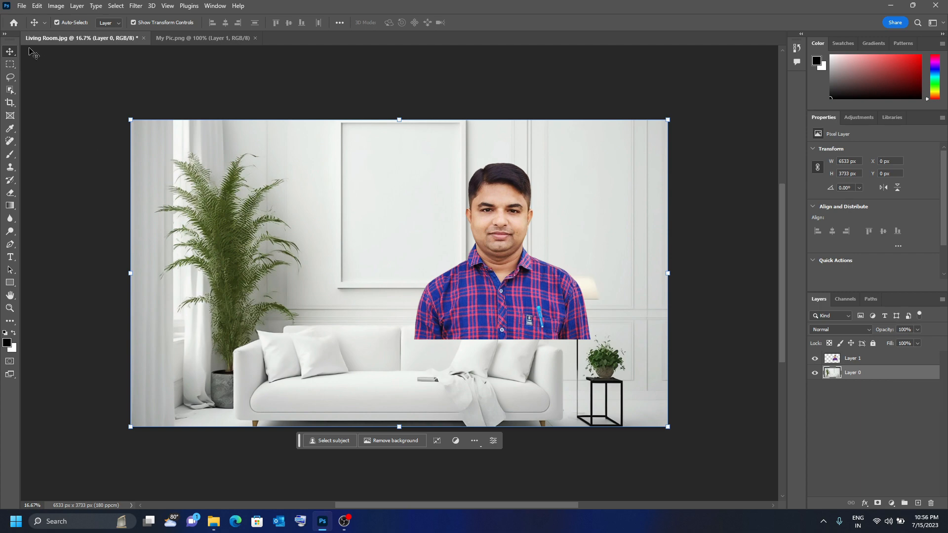
click(9, 64)
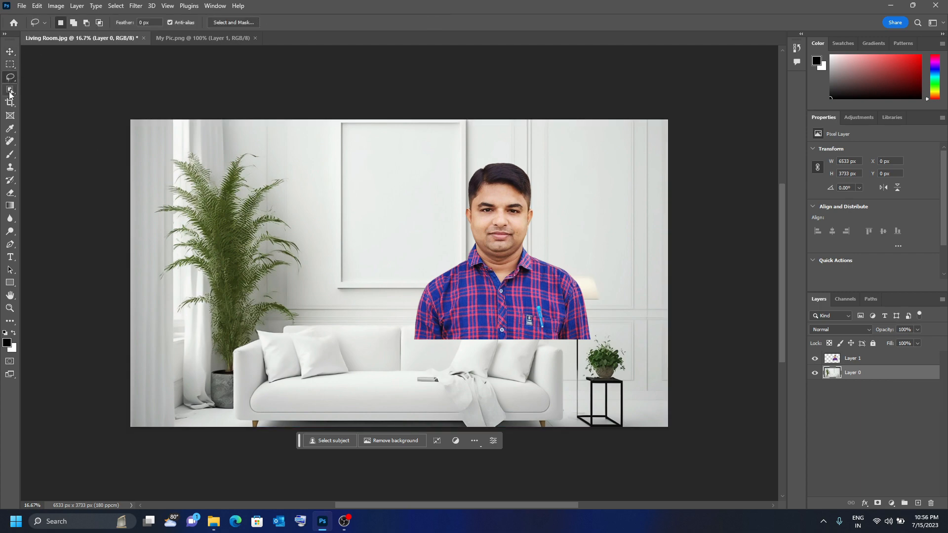
click(10, 103)
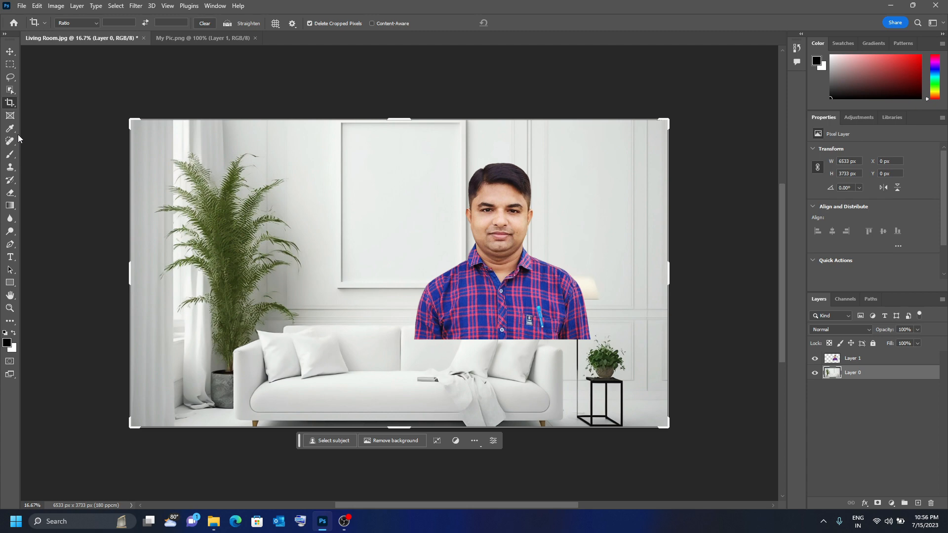
key(v)
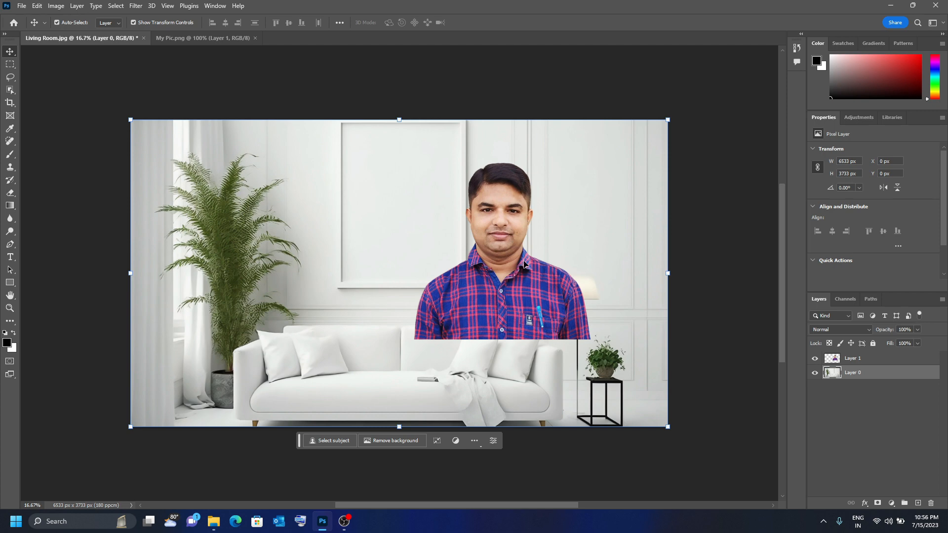
Use Auto-Select on the canvas to alternate between the portrait and room layers, finishing with the room image's layer selected.
click(493, 222)
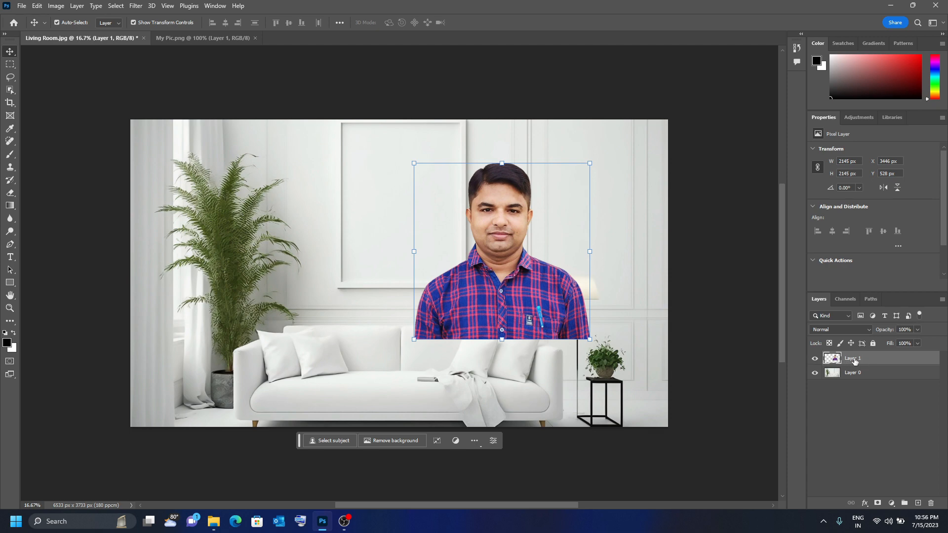
click(343, 165)
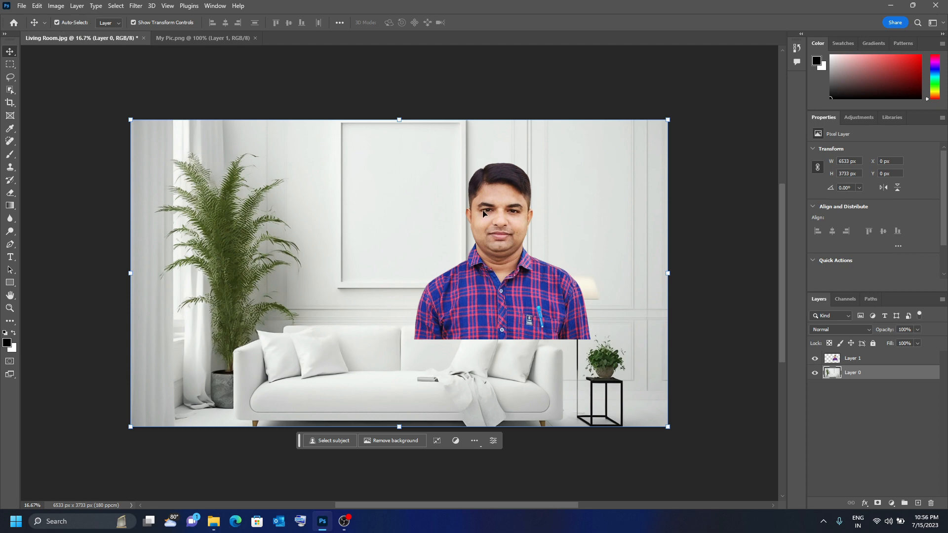
click(487, 223)
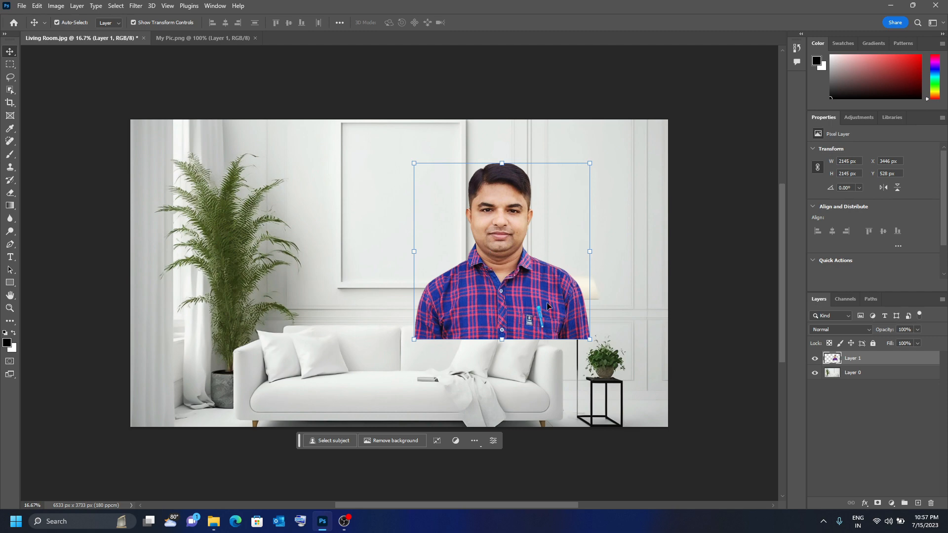
click(330, 207)
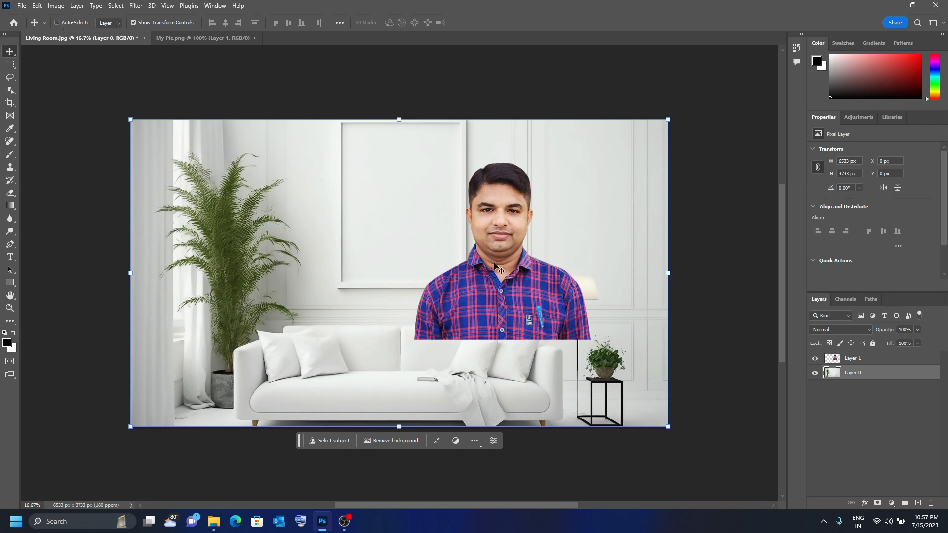
Try to pick and move the portrait directly on the canvas with Auto-Select off while the room layer is selected.
click(503, 223)
click(505, 219)
click(504, 235)
mouse_move(503, 237)
mouse_down()
mouse_move(499, 248)
mouse_move(499, 224)
mouse_up()
Select the portrait's Layer 1 and move it to about X 4040 px, Y 486 px.
click(857, 364)
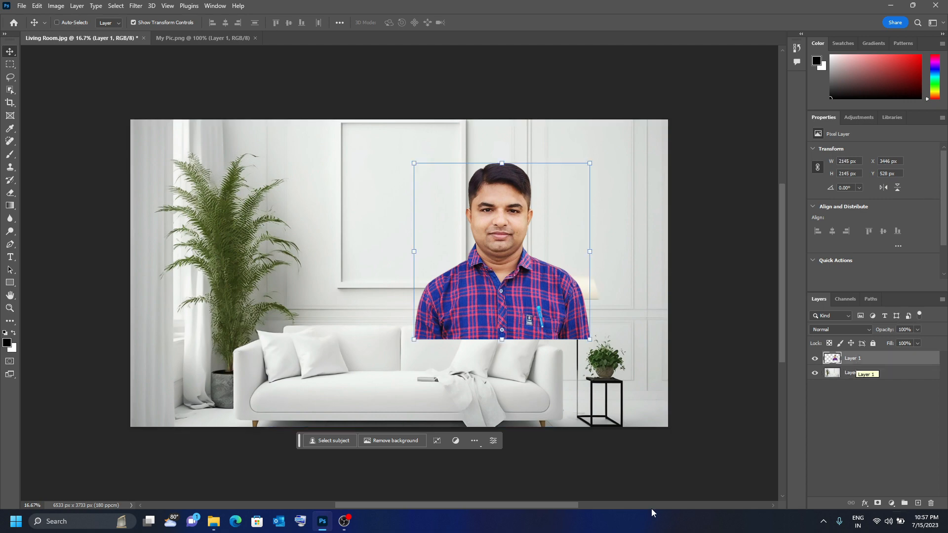
drag(478, 200, 470, 255)
drag(474, 294, 541, 223)
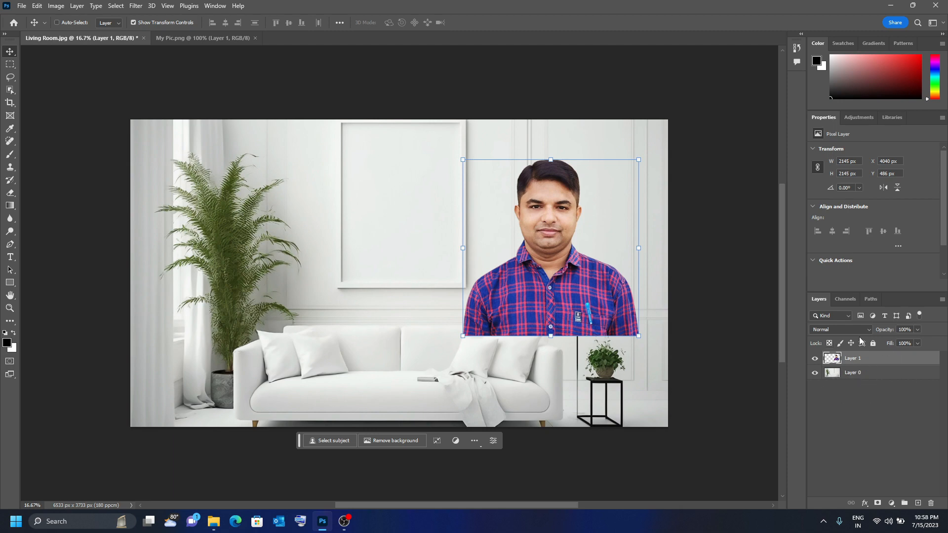
Select the room's Layer 0, move it to about X -245 px, Y 222 px, and undo the move.
click(856, 376)
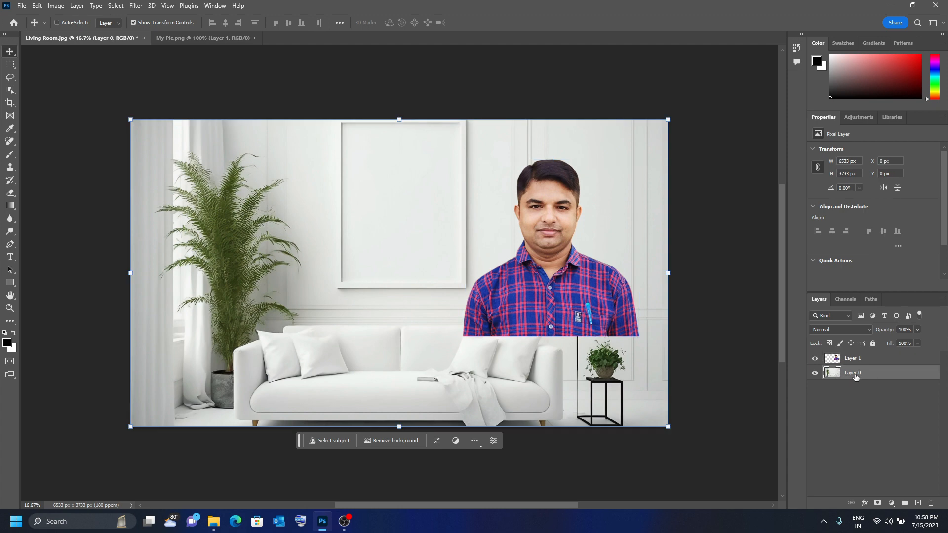
drag(417, 250, 395, 264)
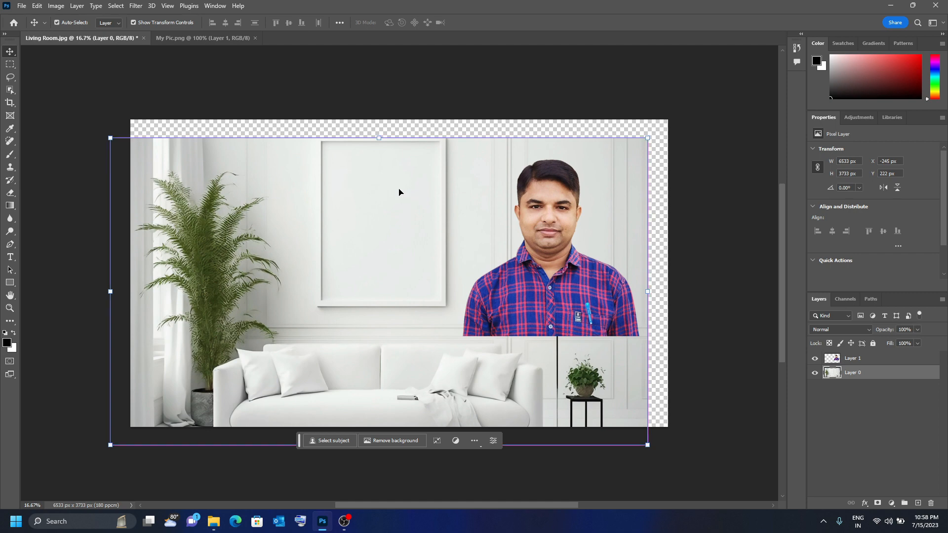
key(ctrl+z)
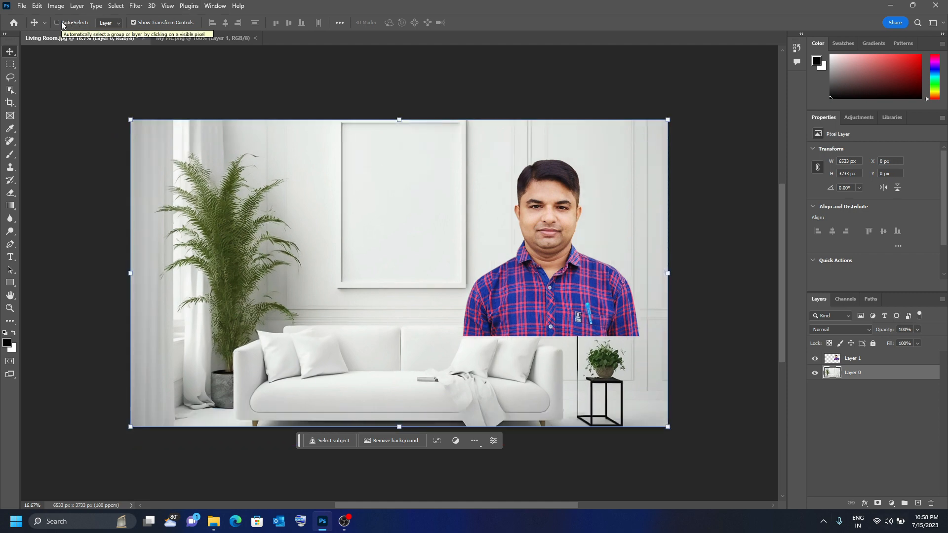
Deselect all layers and add a new blank layer on top of the stack.
click(119, 25)
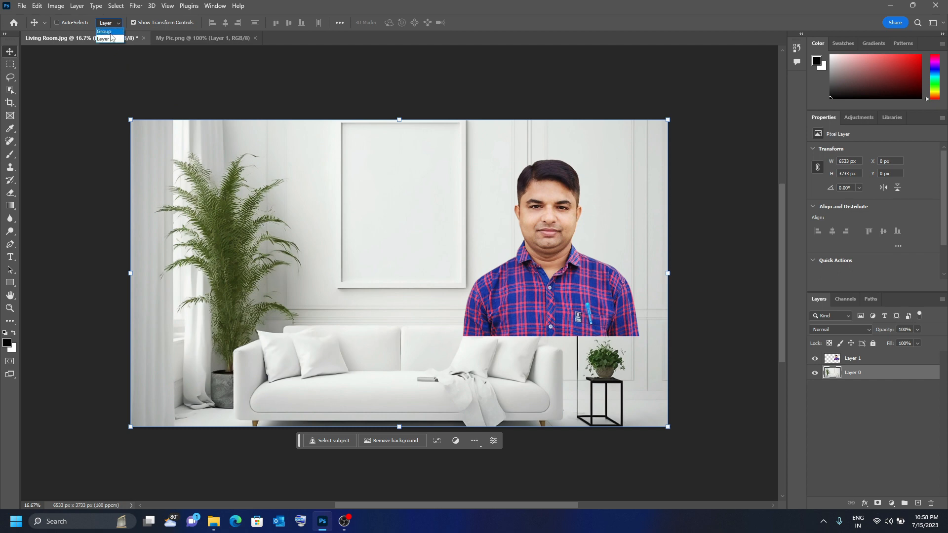
click(872, 430)
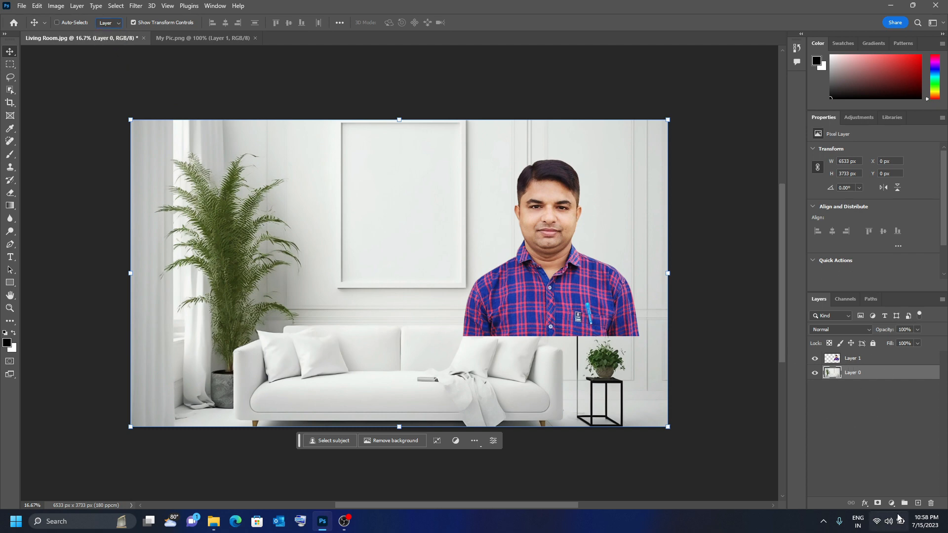
click(892, 466)
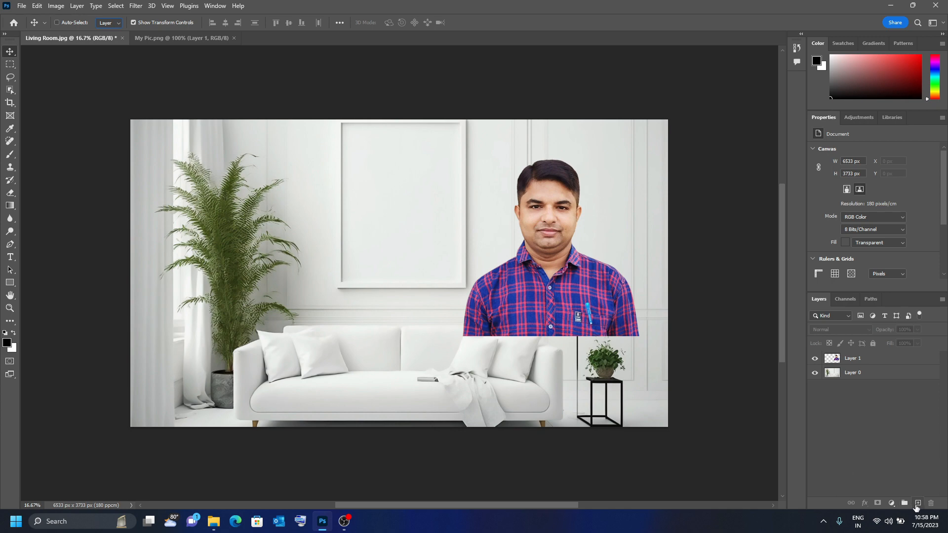
click(918, 503)
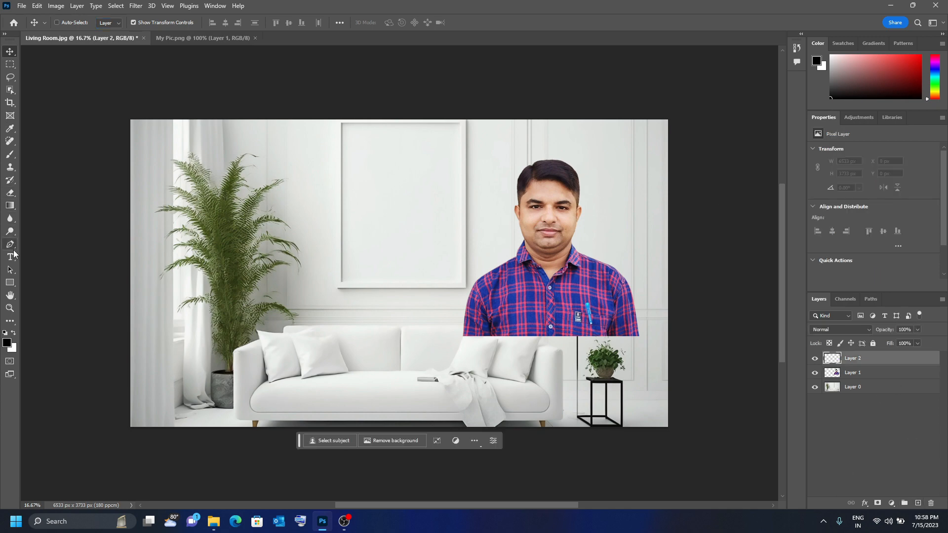
Scribble black freehand strokes across the plant, wall and portrait on the new layer with a 51 px brush.
click(10, 154)
click(58, 157)
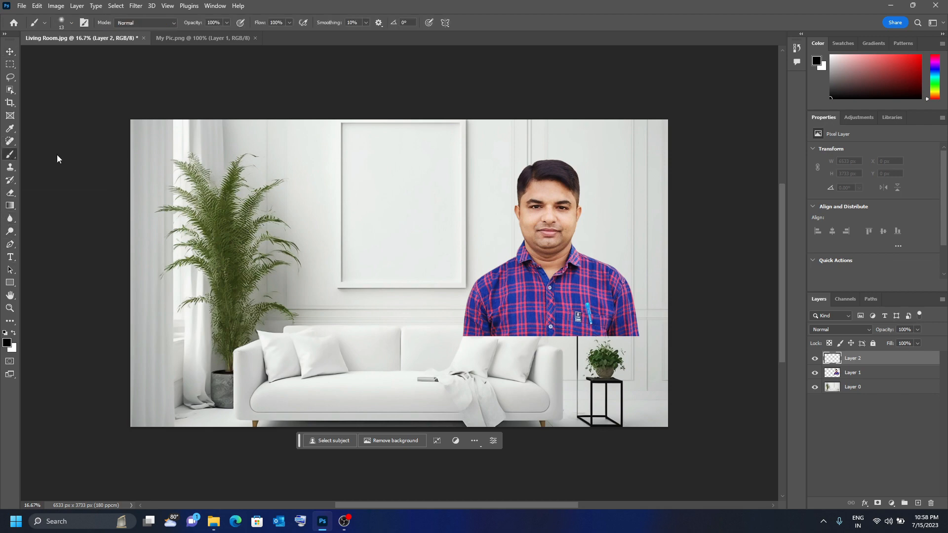
click(73, 23)
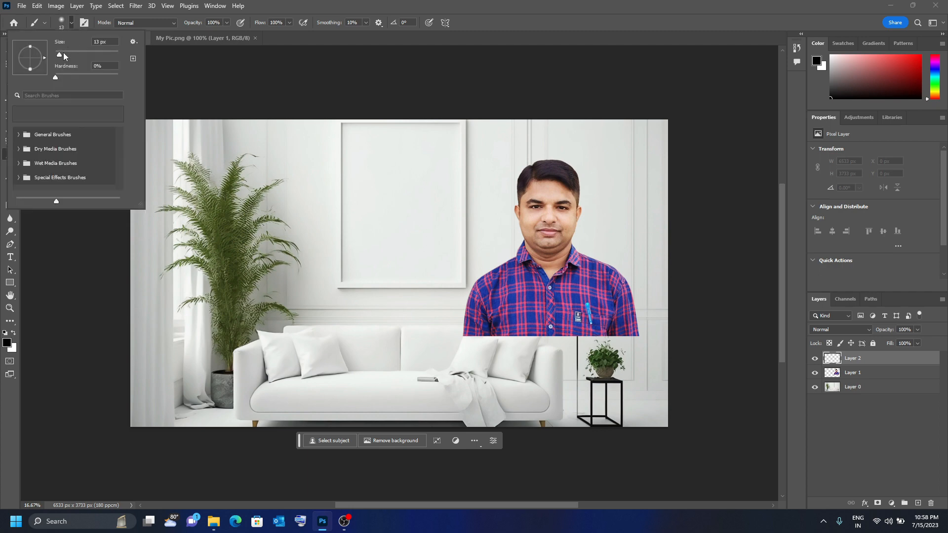
drag(63, 53, 72, 61)
click(312, 2)
mouse_move(409, 190)
mouse_down()
mouse_move(406, 170)
mouse_move(378, 186)
mouse_move(356, 297)
mouse_move(410, 195)
mouse_move(341, 170)
mouse_up()
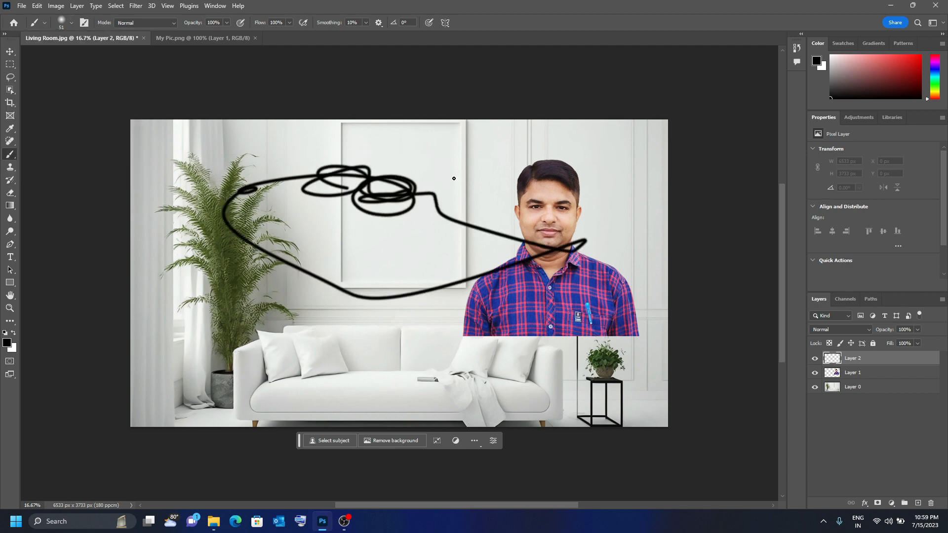
mouse_move(454, 178)
mouse_down()
mouse_move(419, 252)
mouse_move(424, 174)
mouse_move(418, 224)
mouse_move(378, 235)
mouse_move(338, 260)
mouse_up()
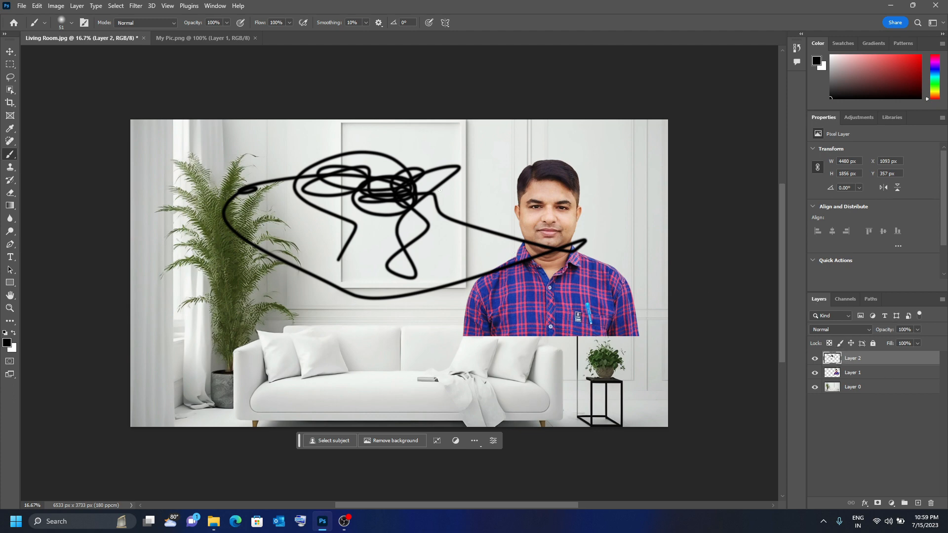
Switch to the Move tool and group the scribble layer with the portrait layer.
click(10, 52)
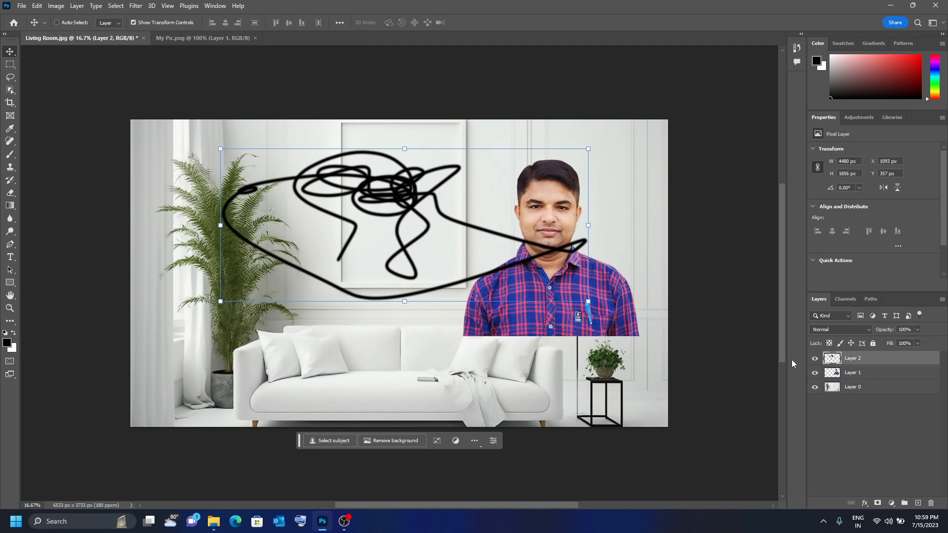
click(869, 377)
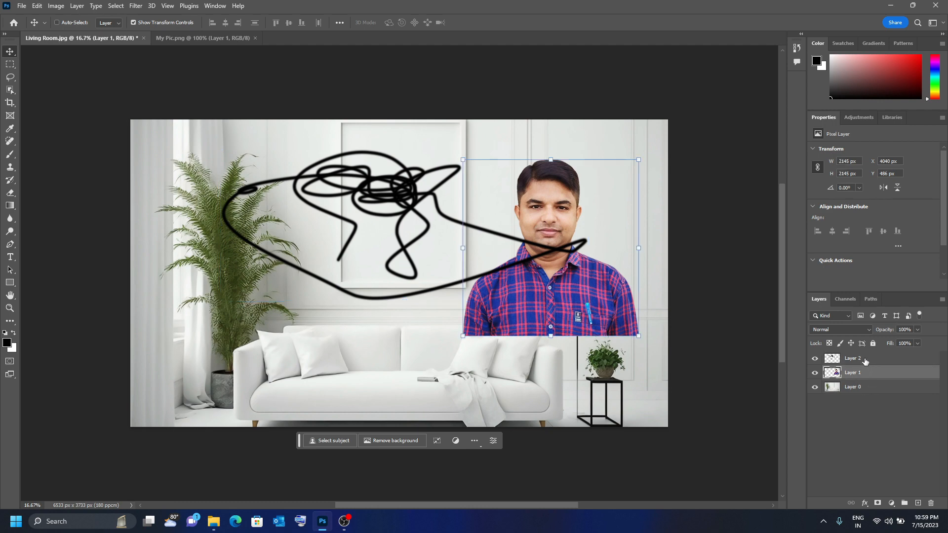
click(864, 358)
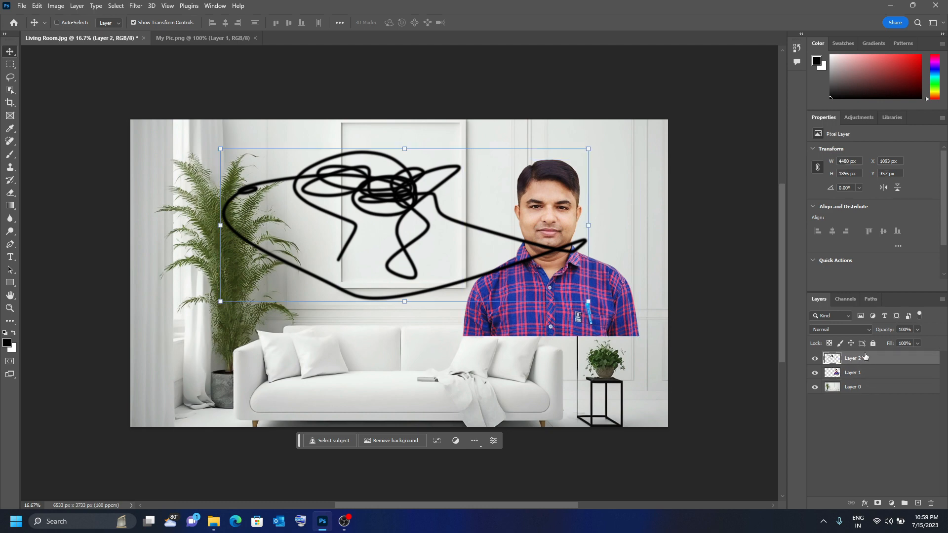
ctrl+click(861, 373)
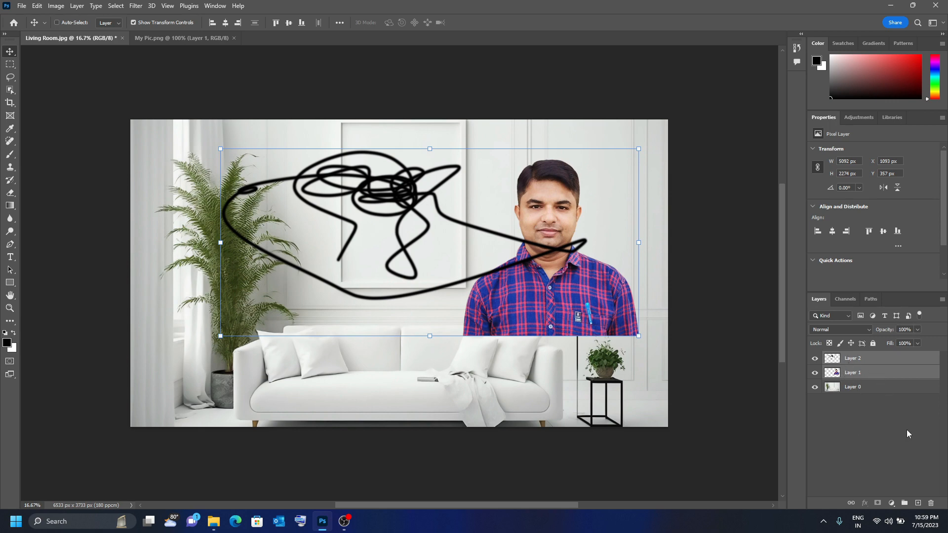
key(ctrl+g)
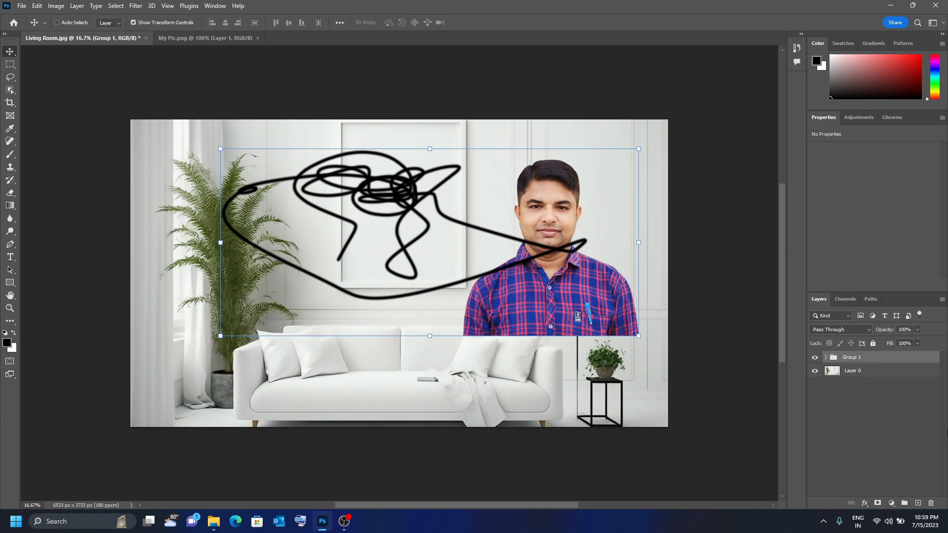
Set the Move tool's selection target to Group and shift the whole group about 480 px to the left.
click(104, 23)
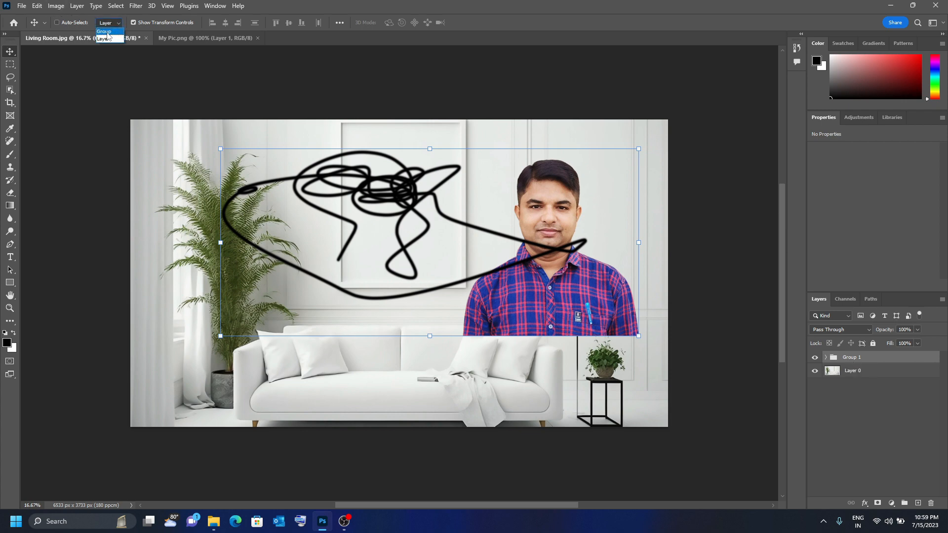
click(107, 32)
mouse_move(356, 201)
mouse_down()
mouse_move(415, 253)
mouse_move(317, 183)
mouse_move(302, 267)
mouse_move(299, 192)
mouse_move(294, 223)
mouse_up()
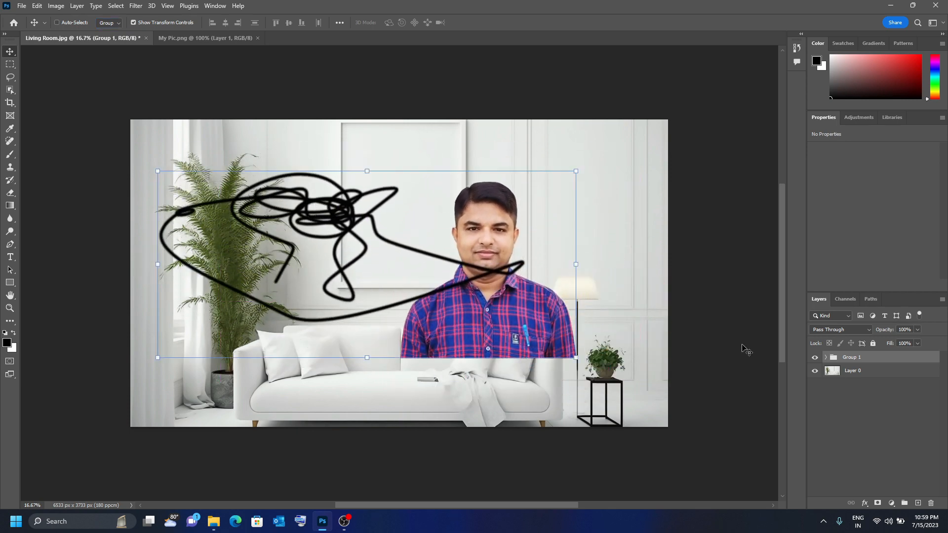
mouse_move(414, 252)
mouse_down()
mouse_move(524, 249)
mouse_move(414, 301)
mouse_move(334, 201)
mouse_move(437, 228)
mouse_up()
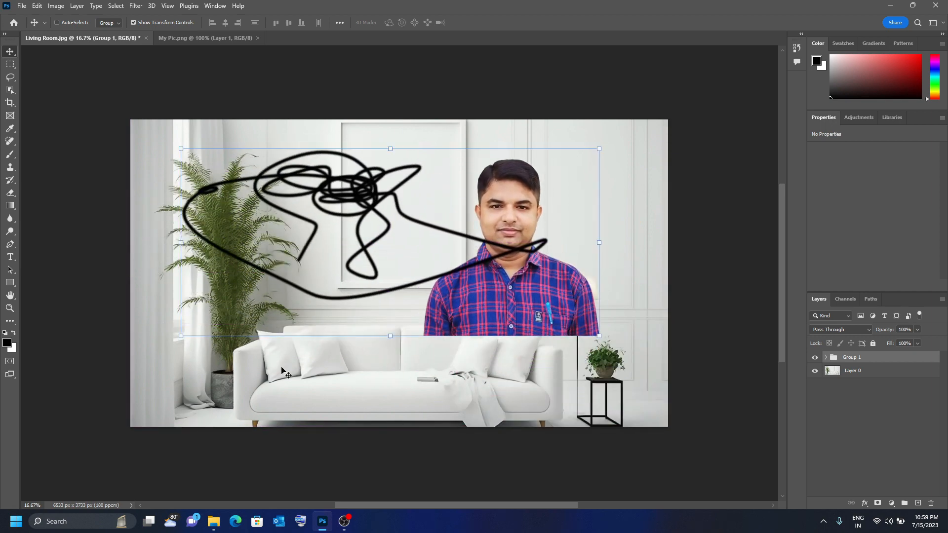
Set the selection target to Layer, expand the group, and move only the portrait's Layer 1 to about X 3380 px, Y 357 px.
click(108, 22)
click(107, 39)
drag(507, 276, 507, 276)
click(826, 357)
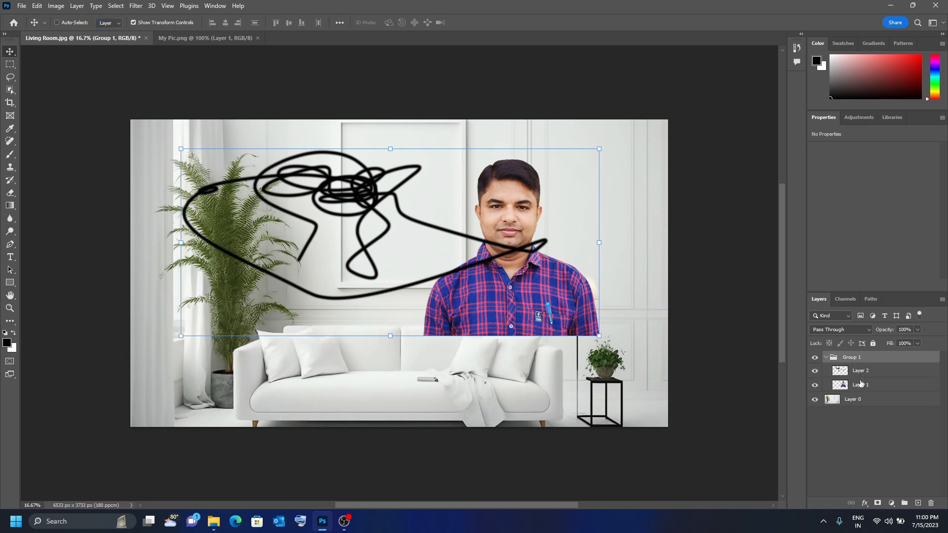
click(862, 385)
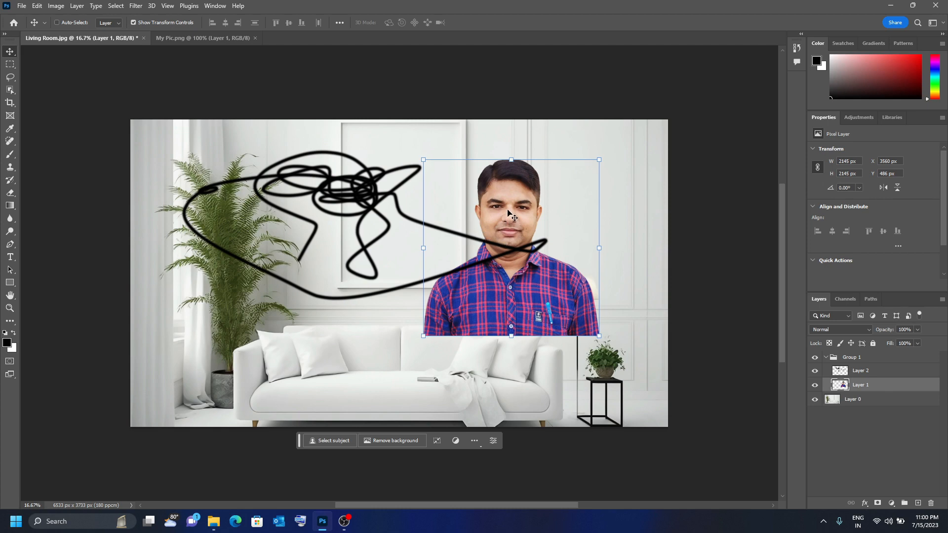
mouse_move(501, 205)
mouse_down()
mouse_move(534, 194)
mouse_move(489, 197)
mouse_up()
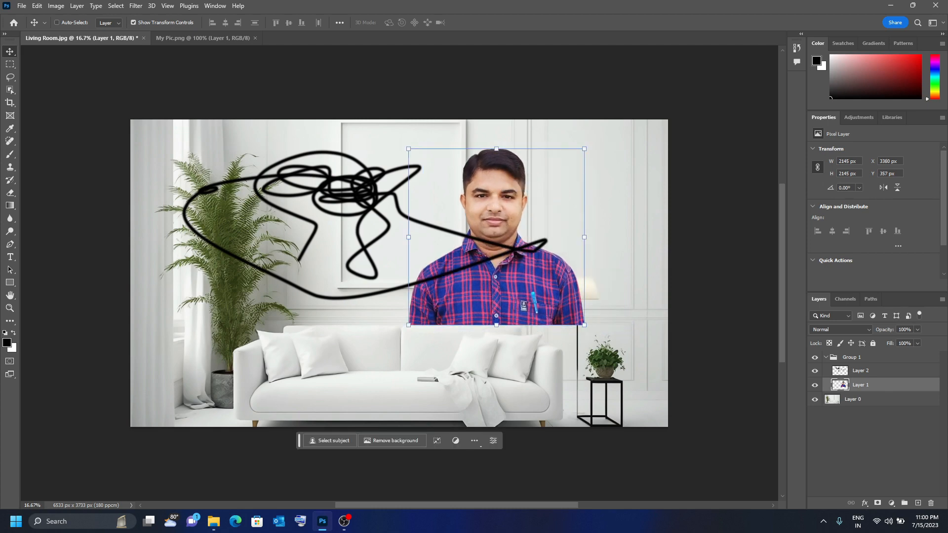
Set the selection target to Group and move Group 1 so its upper-left corner sits at about X 397 px, Y 680 px.
click(105, 23)
click(103, 29)
click(859, 362)
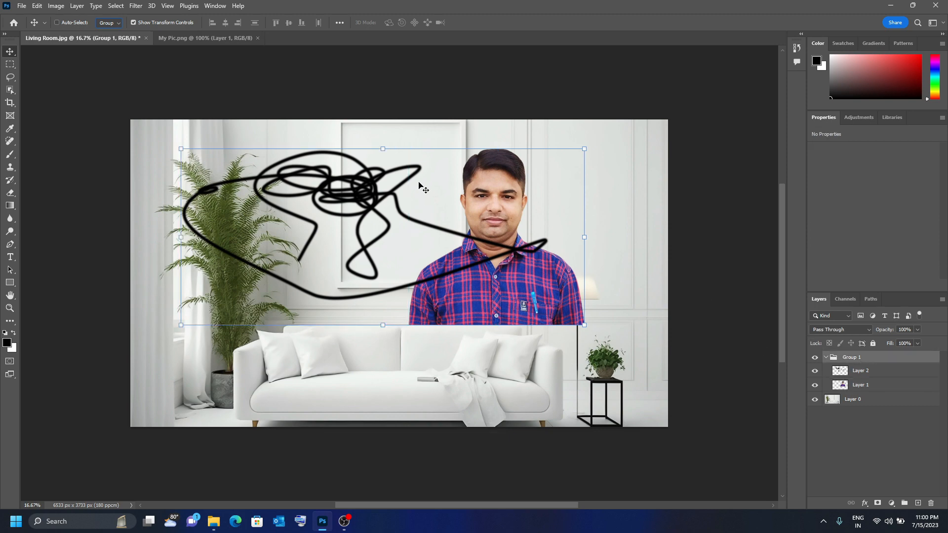
mouse_move(365, 217)
mouse_down()
mouse_move(459, 212)
mouse_move(321, 225)
mouse_move(390, 213)
mouse_move(345, 240)
mouse_up()
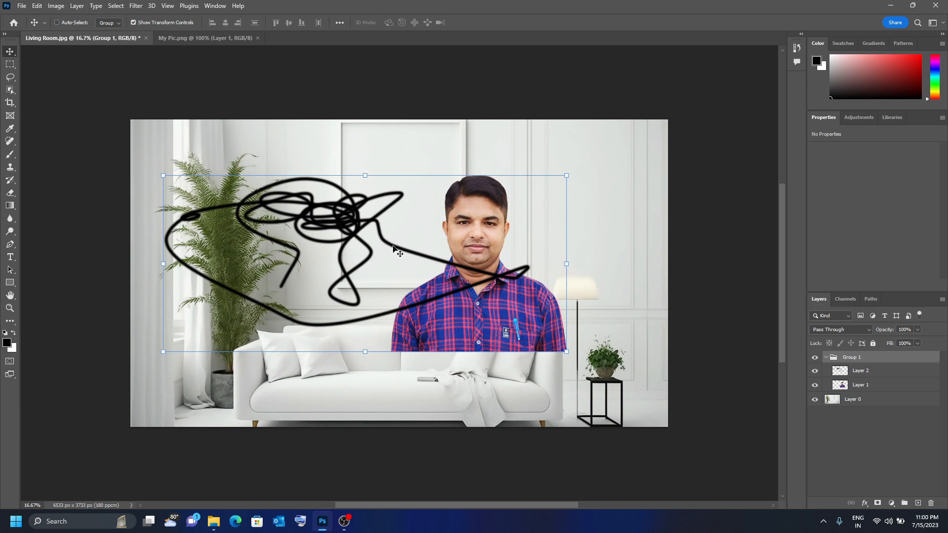
Set the selection target back to Layer and move the portrait's Layer 1 to about X 3050 px, Y 794 px.
click(109, 23)
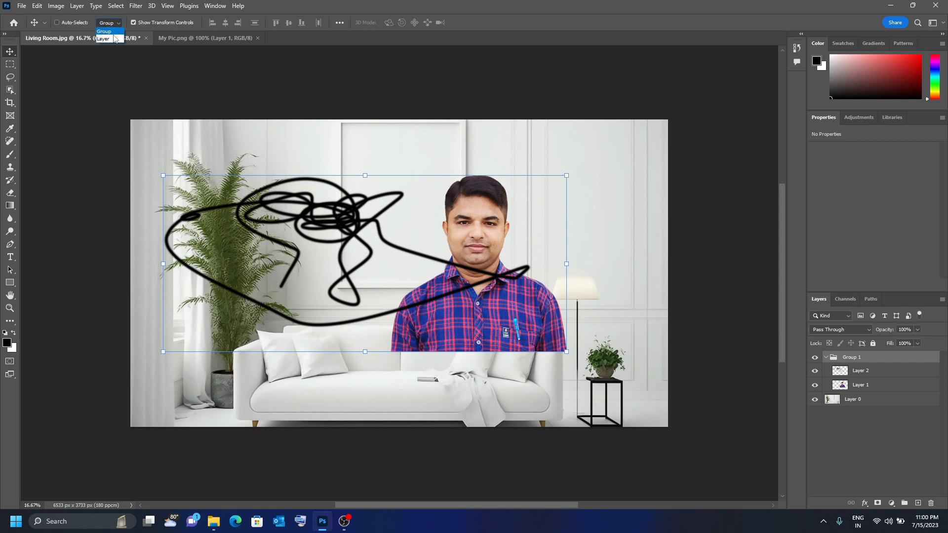
click(105, 41)
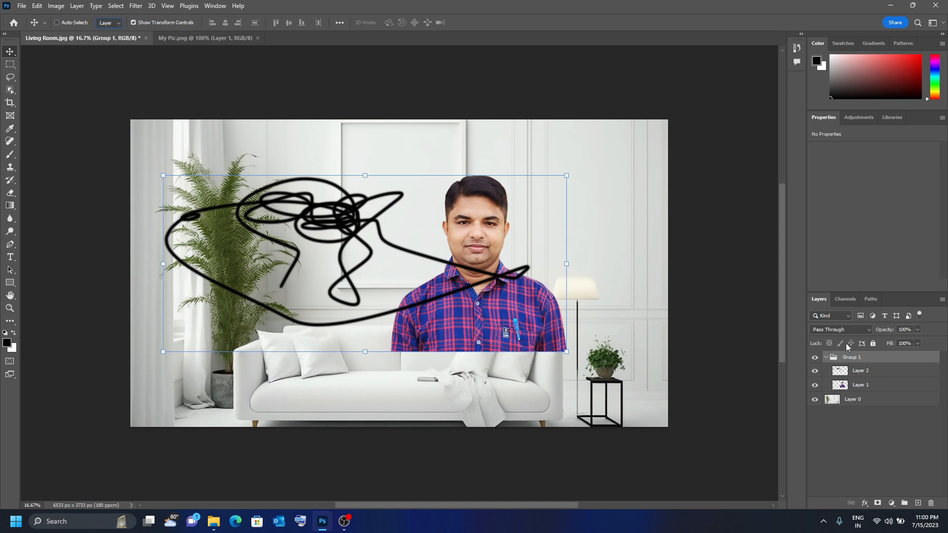
click(860, 385)
drag(532, 265, 496, 304)
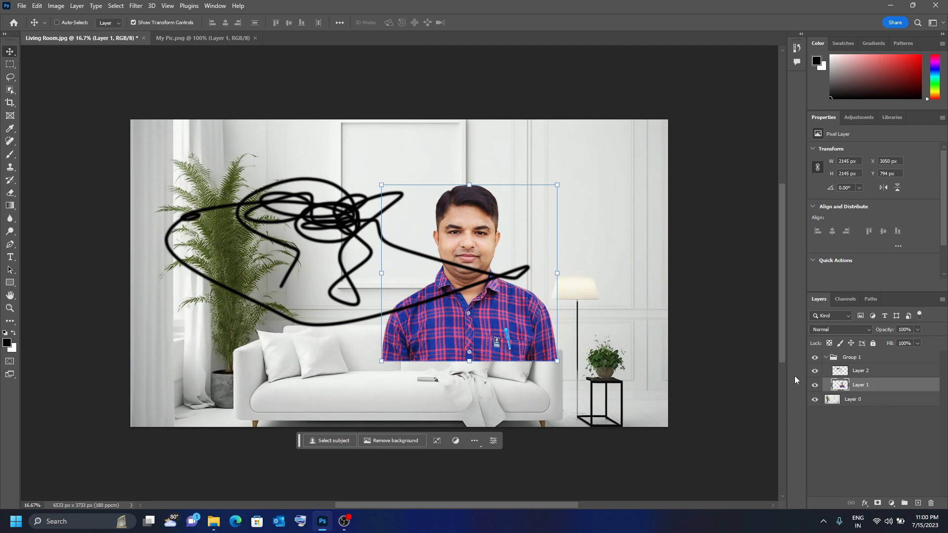
Take the portrait's Layer 1 out of the group, delete the scribble layer and group, and stack Layer 1 above Layer 0.
drag(859, 386, 858, 414)
click(861, 375)
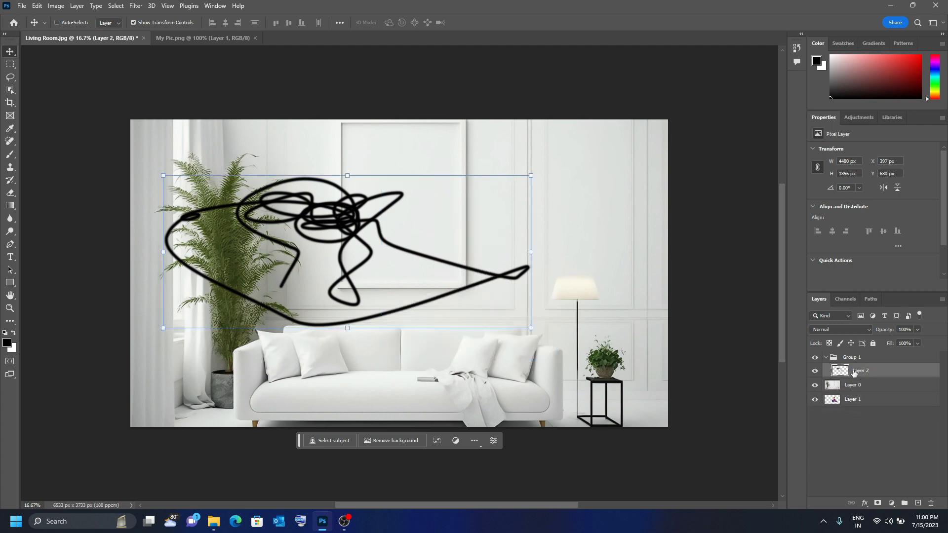
mouse_move(862, 375)
mouse_down()
mouse_move(921, 467)
mouse_move(931, 504)
mouse_up()
drag(841, 359, 931, 504)
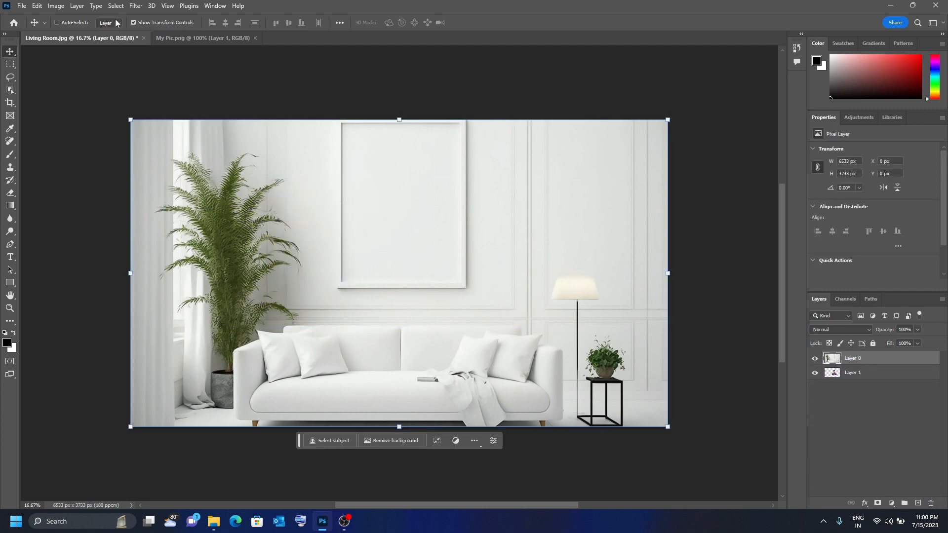
click(845, 374)
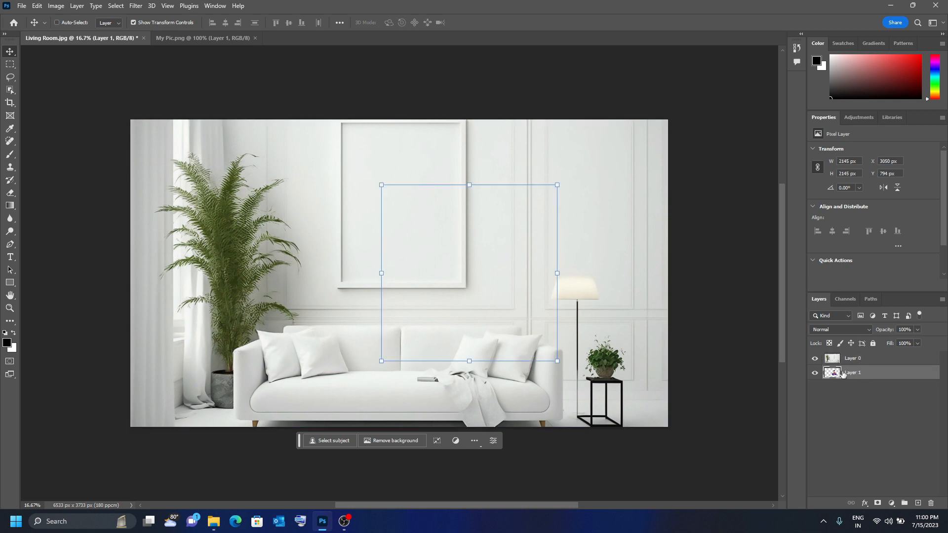
drag(846, 377, 848, 355)
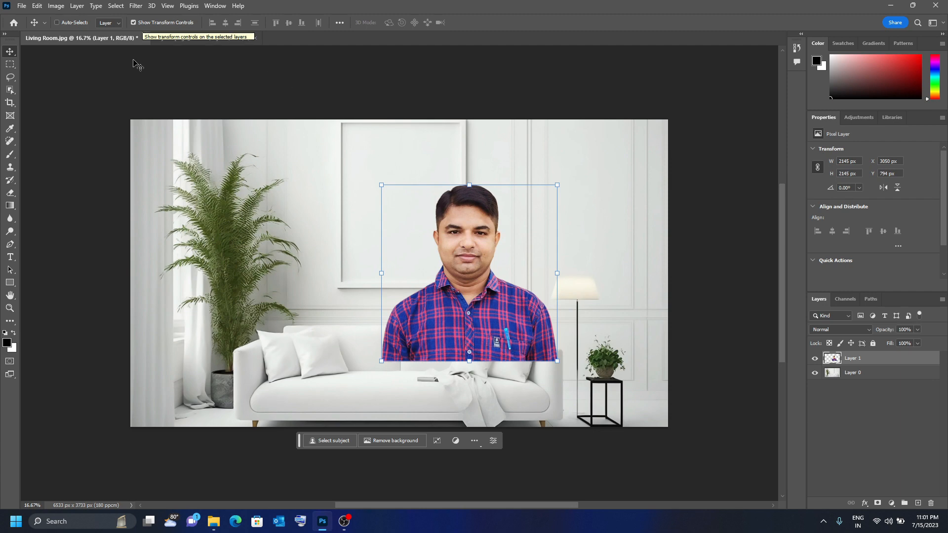
Turn Show Transform Controls off and back on for the portrait layer.
click(133, 22)
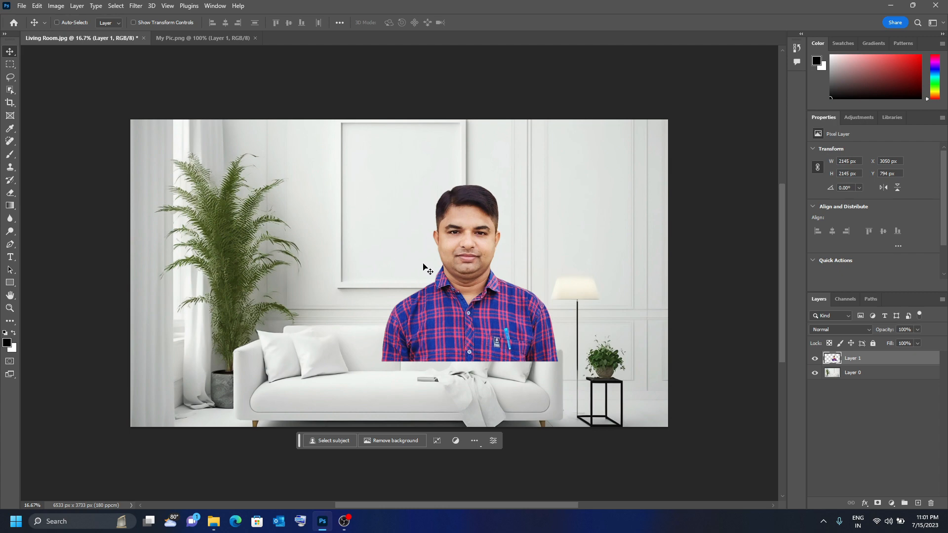
click(133, 22)
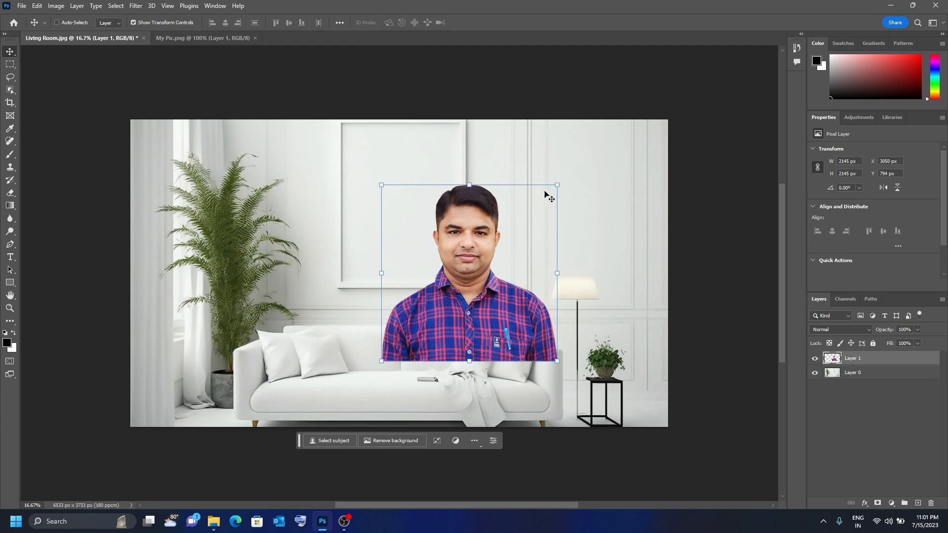
Scale the portrait up to about 132%, apply the transform, and move the portrait to about X 2746 px, Y 451 px.
drag(381, 363, 311, 407)
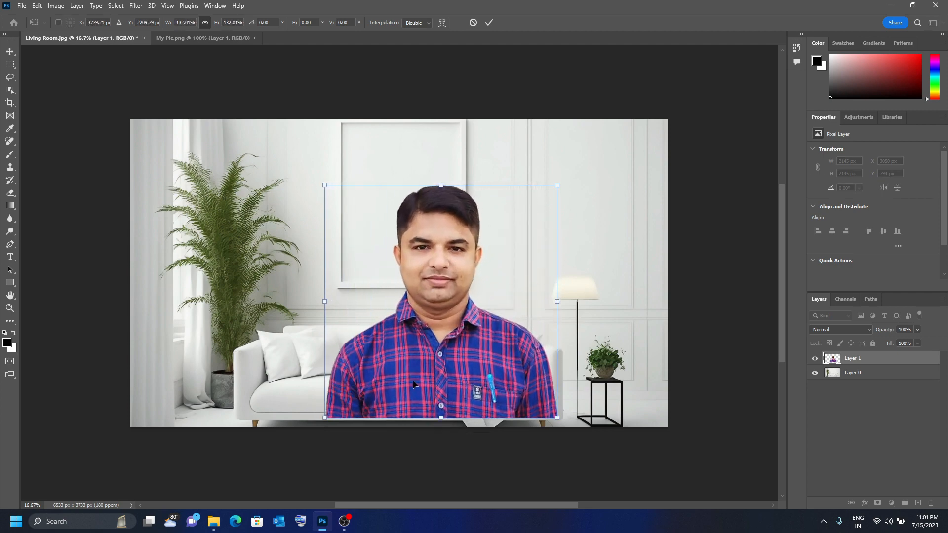
drag(412, 385, 375, 323)
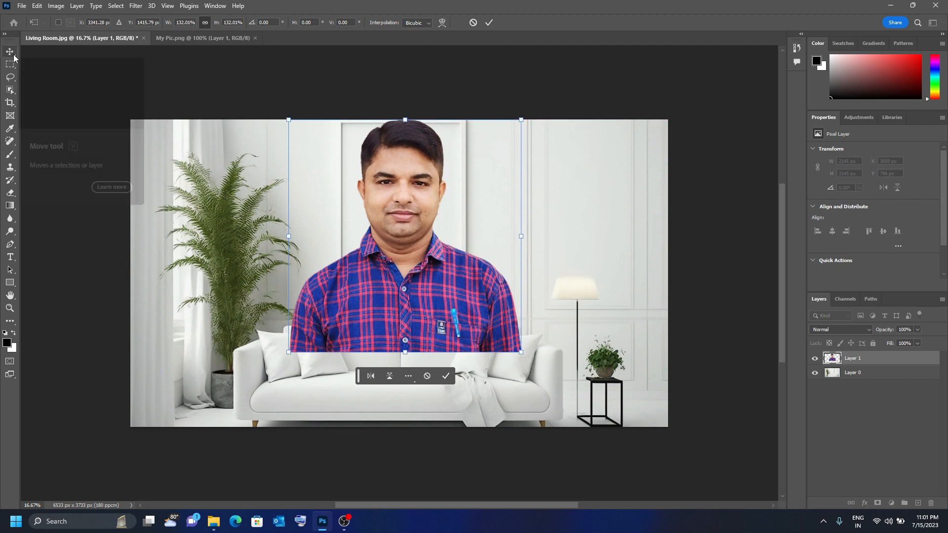
drag(390, 187, 424, 242)
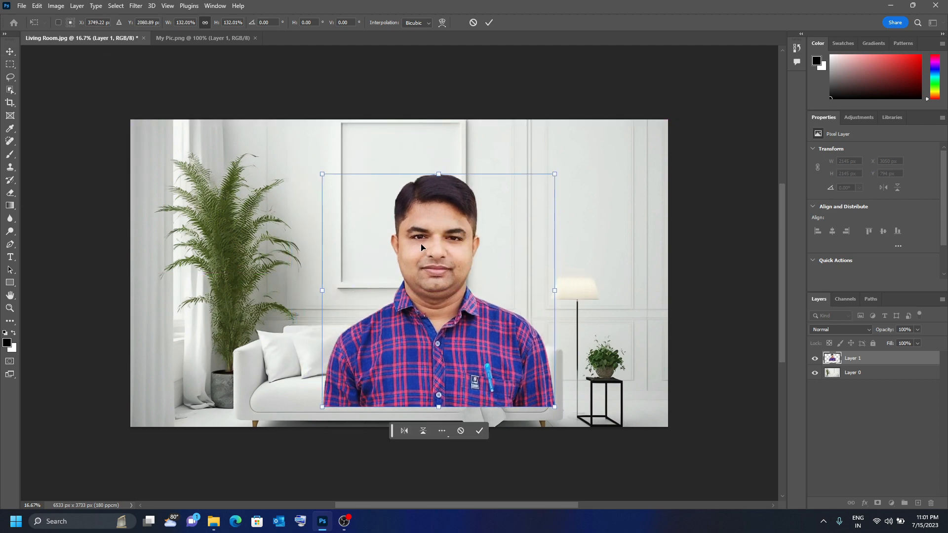
click(10, 52)
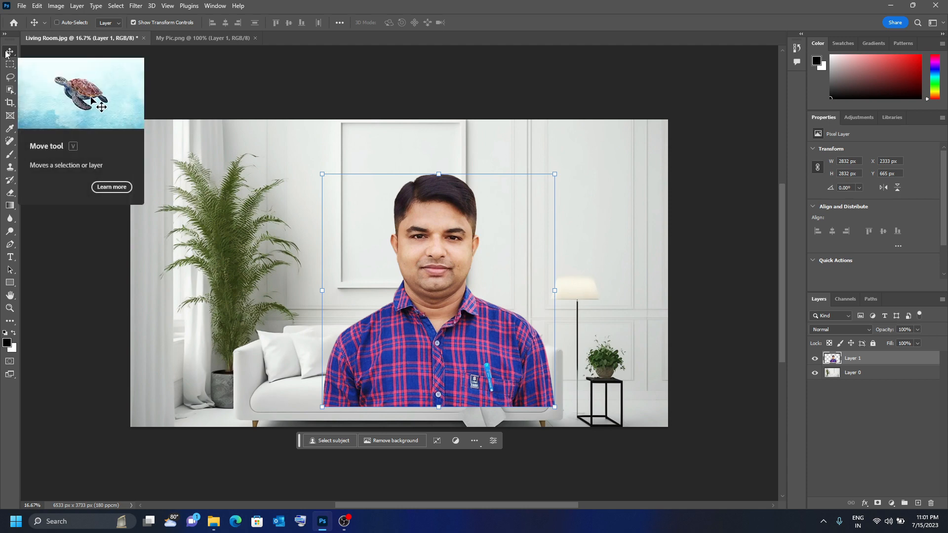
drag(387, 350, 422, 336)
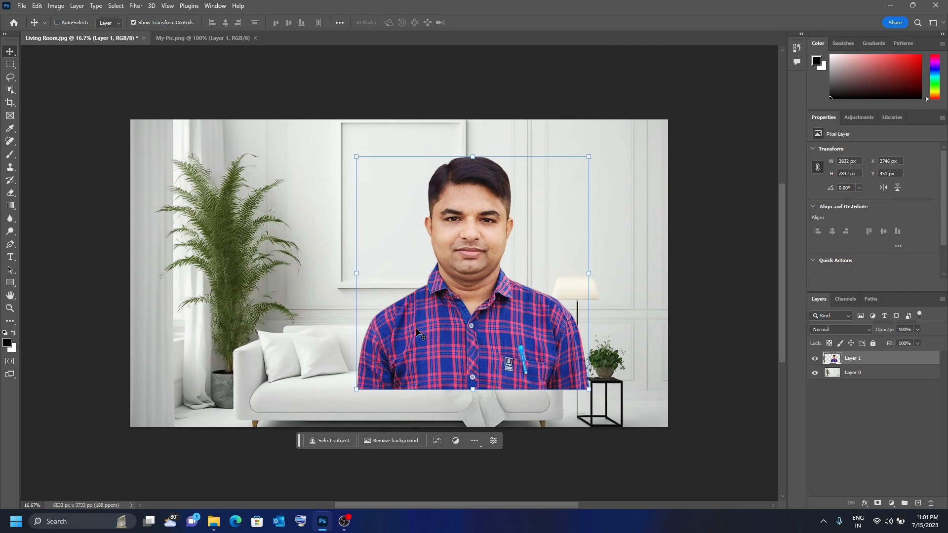